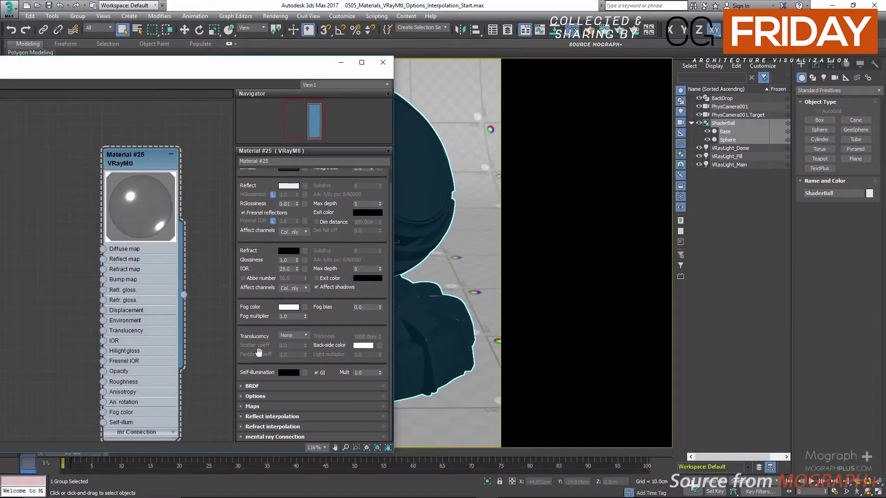
# Examine the Options, Reflect interpolation and Refract interpolation settings of Material #25
pyautogui.click(262, 397)
pyautogui.click(263, 326)
pyautogui.click(260, 416)
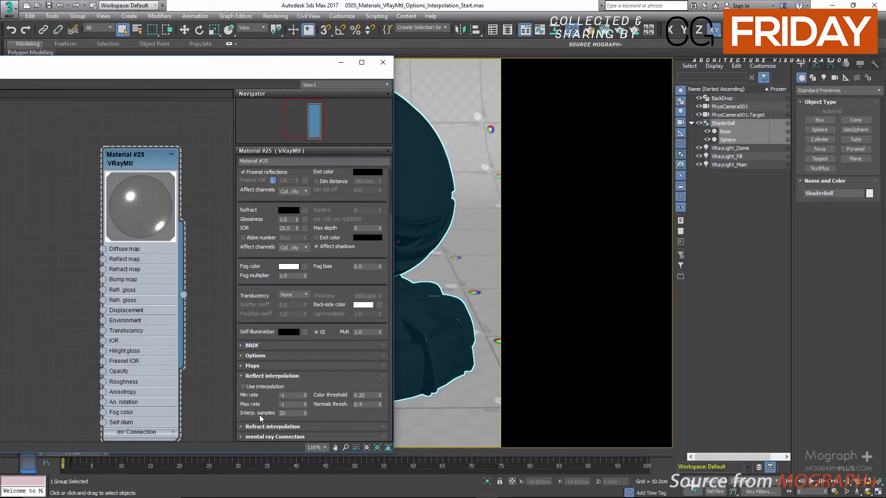
pyautogui.click(264, 376)
pyautogui.click(261, 427)
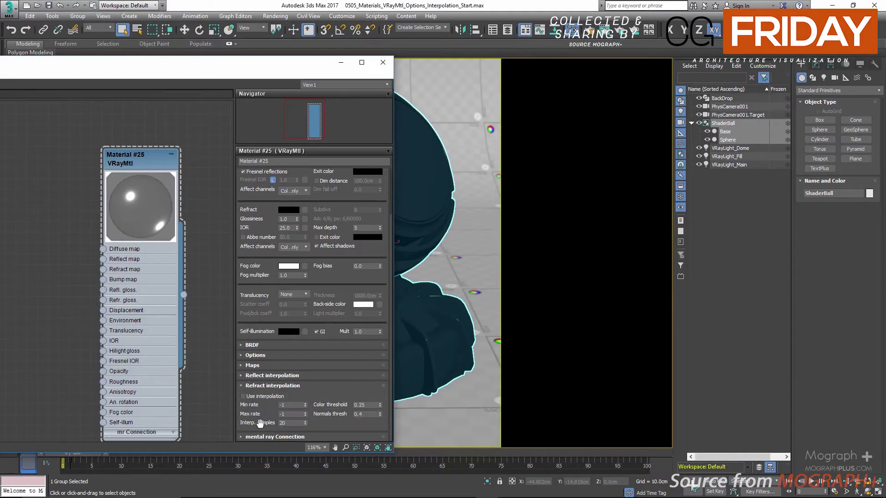
pyautogui.click(262, 386)
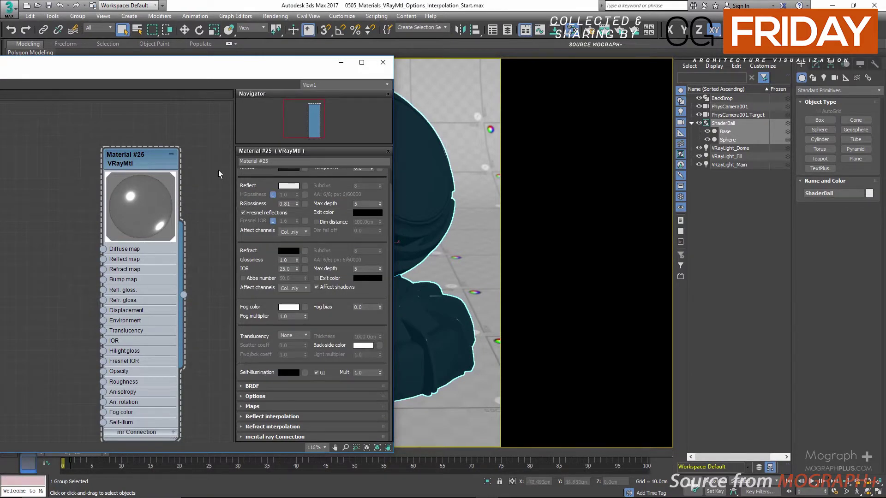
# Collapse the Basic parameters of Material #25, expand its Options, and shift the material node slightly up in the graph
pyautogui.moveTo(256, 181); pyautogui.dragTo(265, 296)
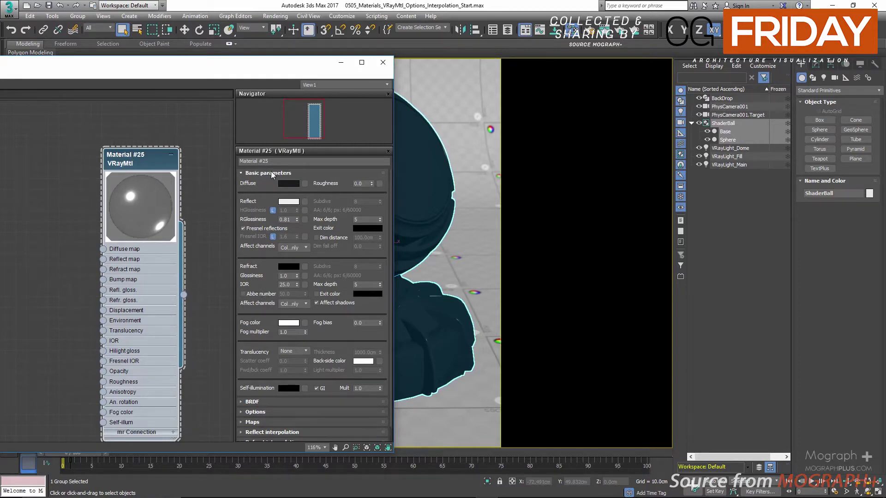
pyautogui.click(272, 174)
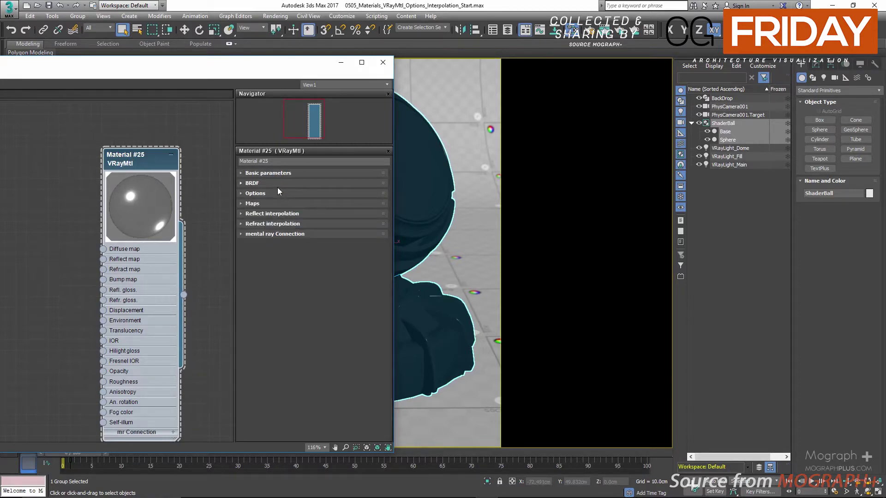
pyautogui.click(276, 191)
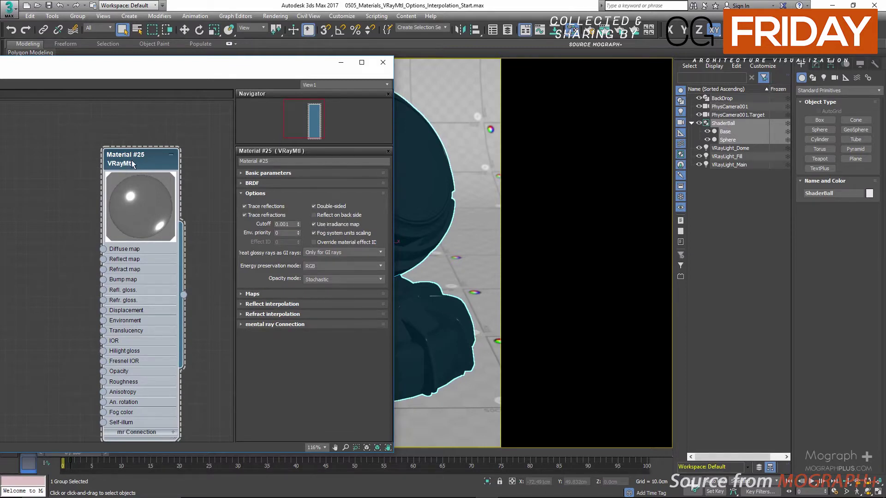
pyautogui.moveTo(132, 164); pyautogui.dragTo(144, 132)
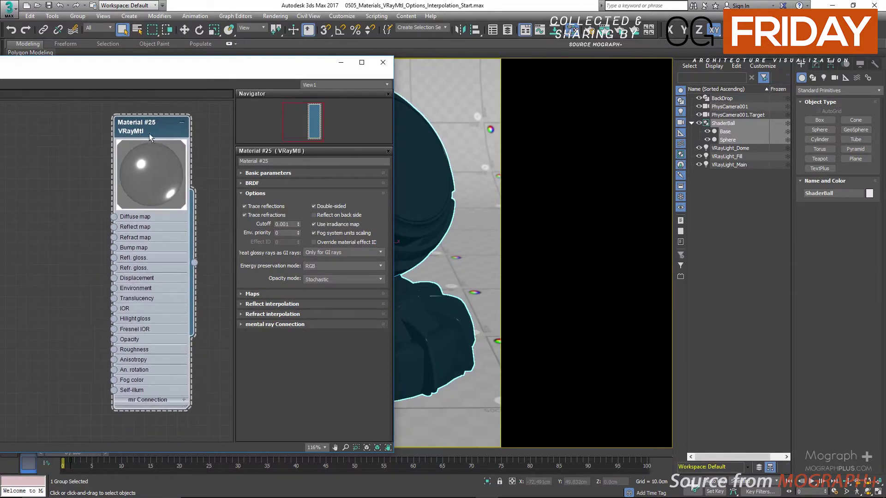
# Start an interactive V-Ray render and compare the shader ball with Trace reflections off and on, leaving it enabled
pyautogui.click(618, 30)
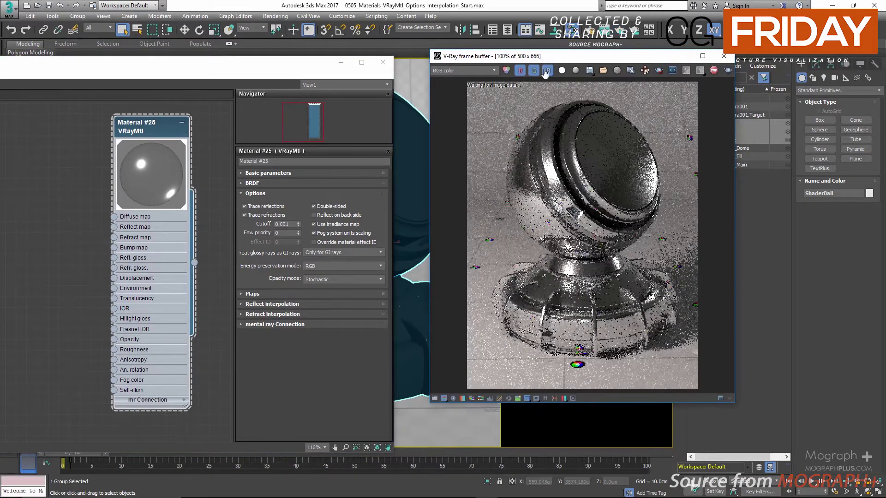
pyautogui.click(277, 208)
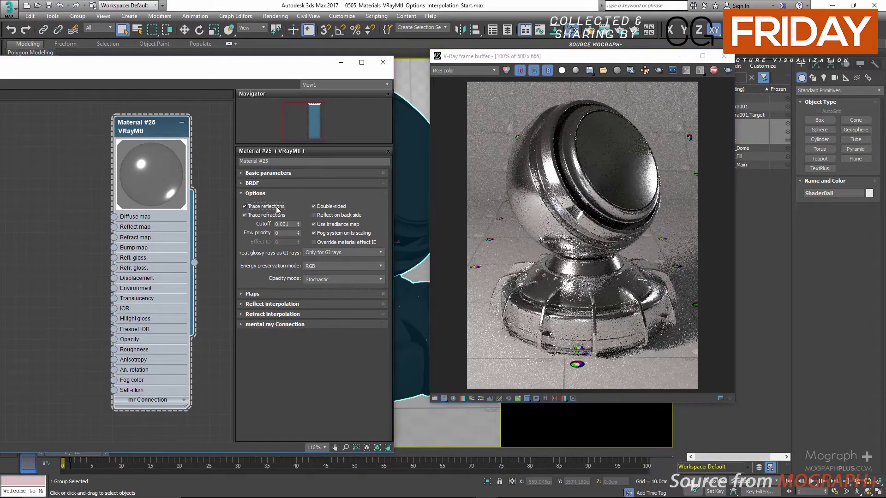
pyautogui.click(277, 208)
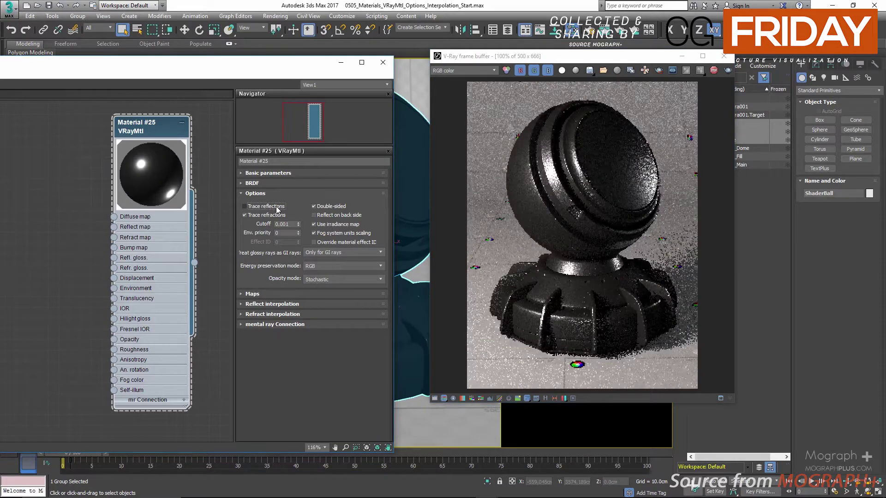
pyautogui.click(277, 208)
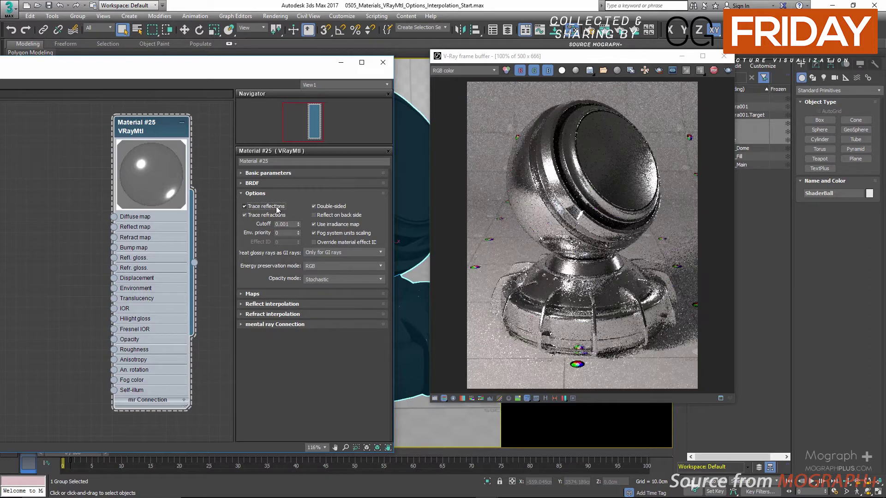
pyautogui.click(278, 209)
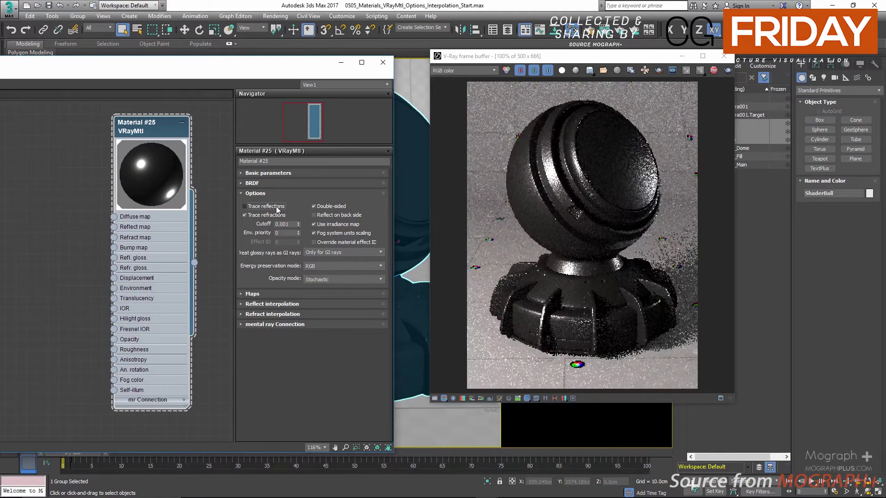
pyautogui.click(277, 208)
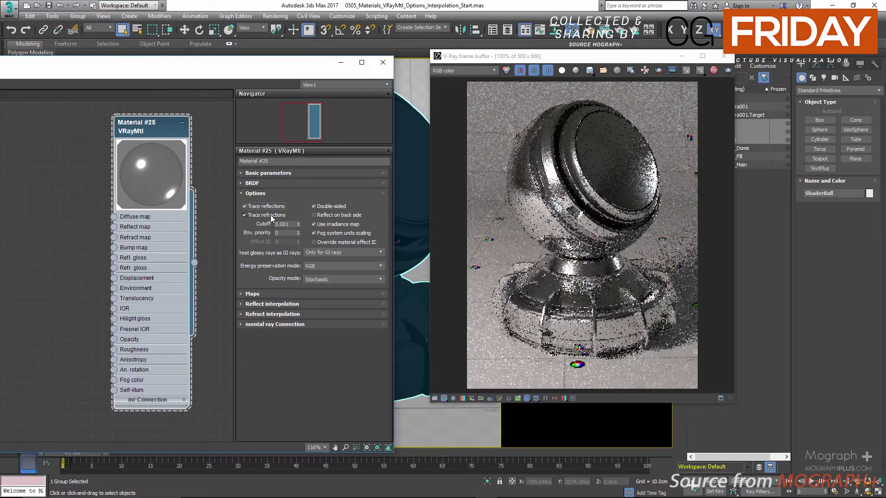
pyautogui.click(245, 215)
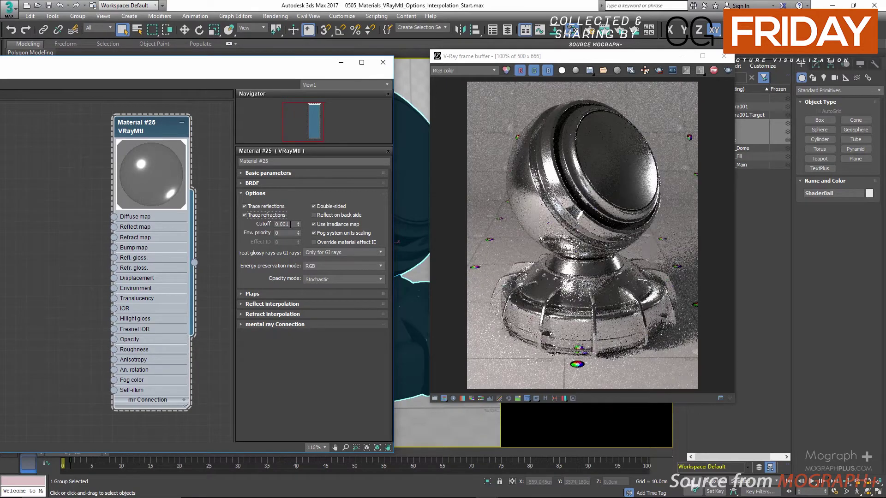
# Set the material's Cutoff to 0.3 to test its effect on the rendered reflections
pyautogui.doubleClick(290, 224)
pyautogui.write('0.0')
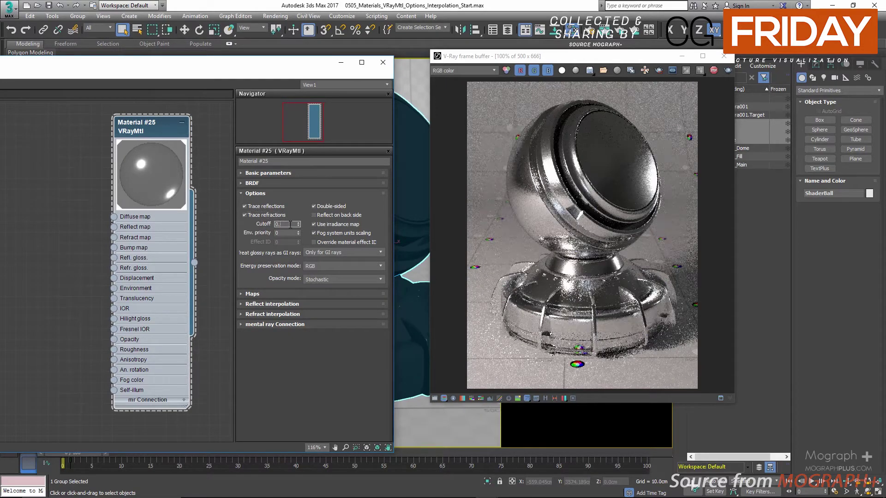
pyautogui.press('BackSpace')
pyautogui.write('3')
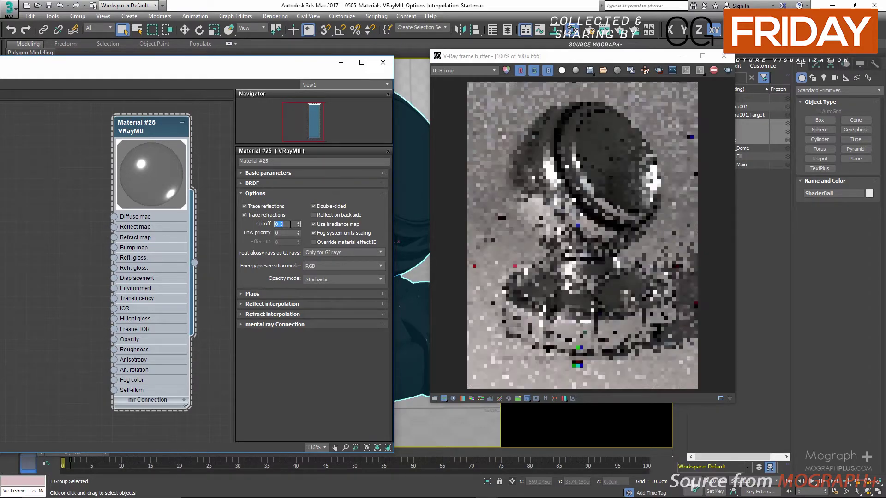
# Try a Cutoff of 0.9 on the material, and restore the value to 0.001
pyautogui.click(290, 225)
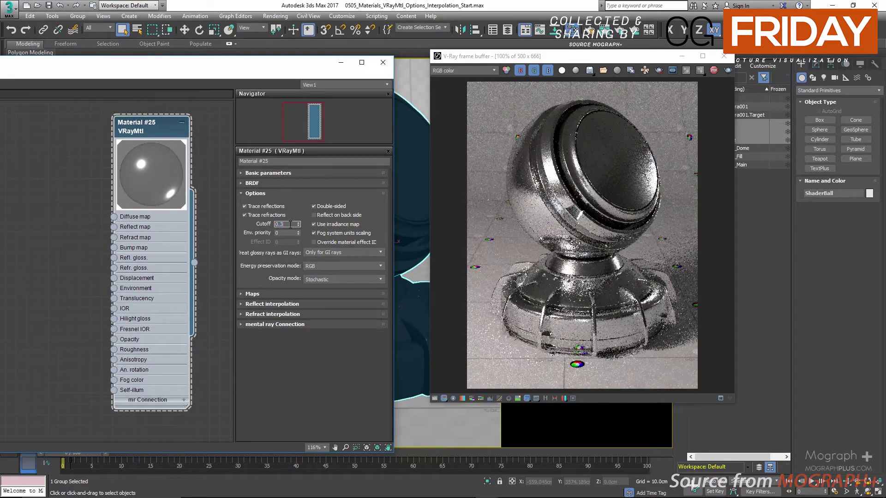
pyautogui.press('BackSpace')
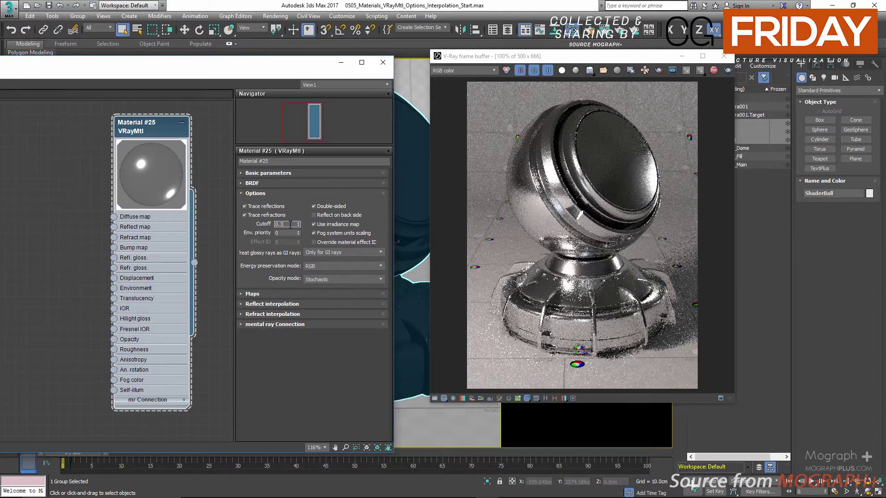
pyautogui.write('9')
pyautogui.press('Return')
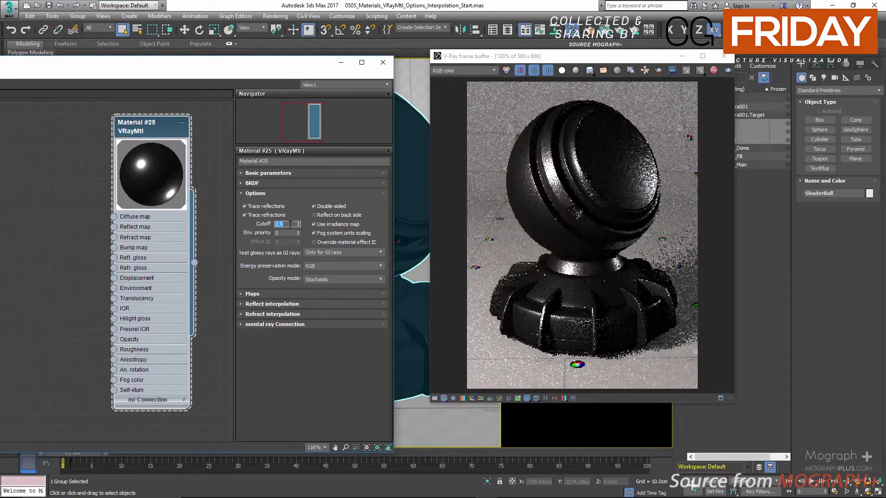
pyautogui.write('0.')
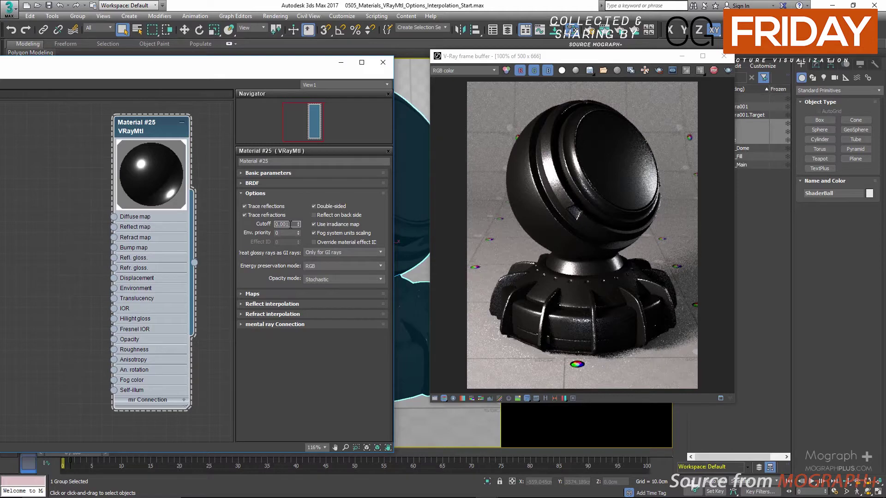
pyautogui.press('Return')
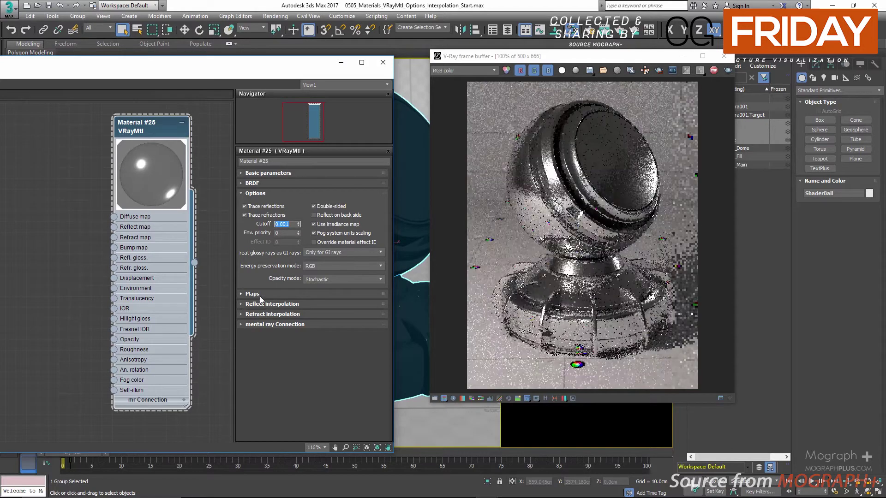
# Examine the material's map slots down to Environment, and view the scene's Environment and Effects settings
pyautogui.click(259, 295)
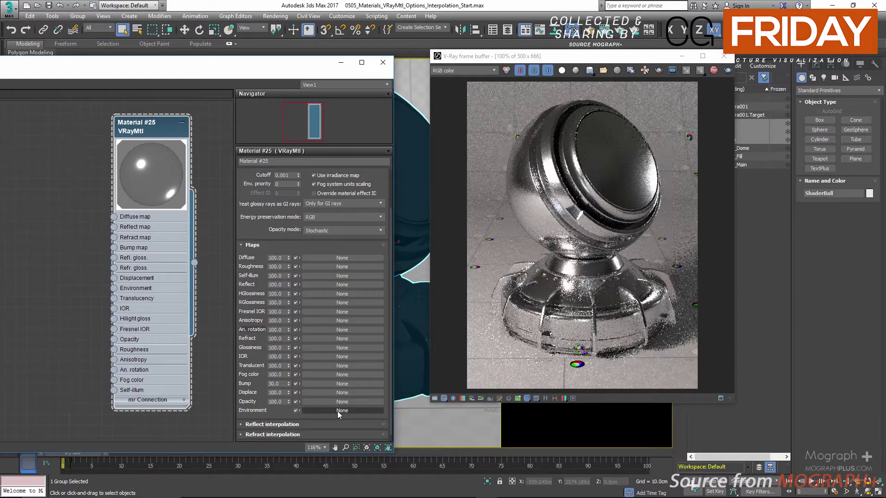
pyautogui.click(343, 9)
pyautogui.press('8')
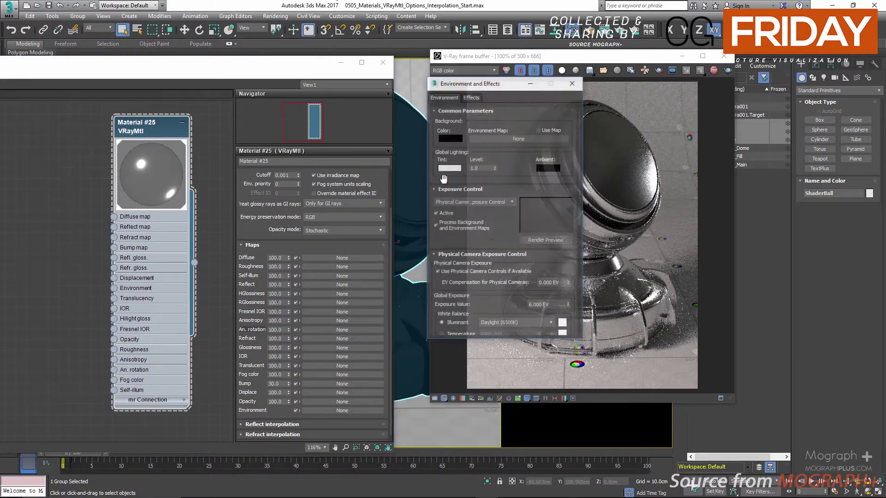
pyautogui.moveTo(480, 86); pyautogui.dragTo(498, 113)
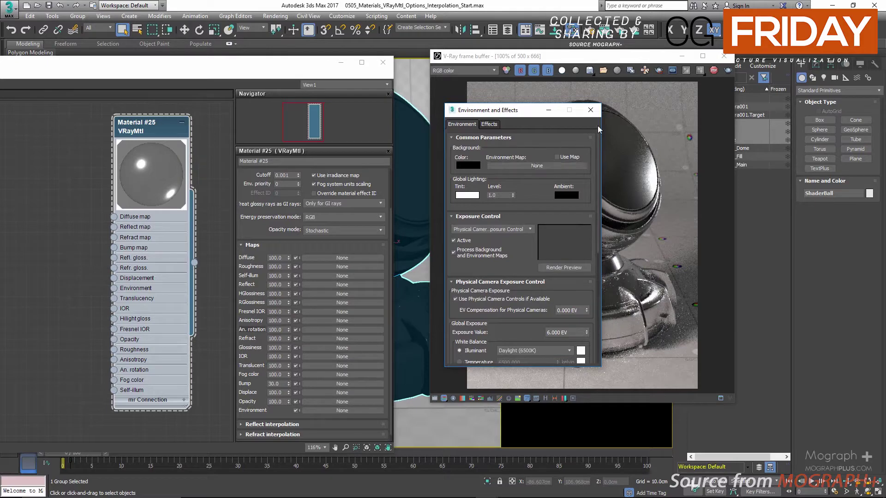
pyautogui.click(591, 110)
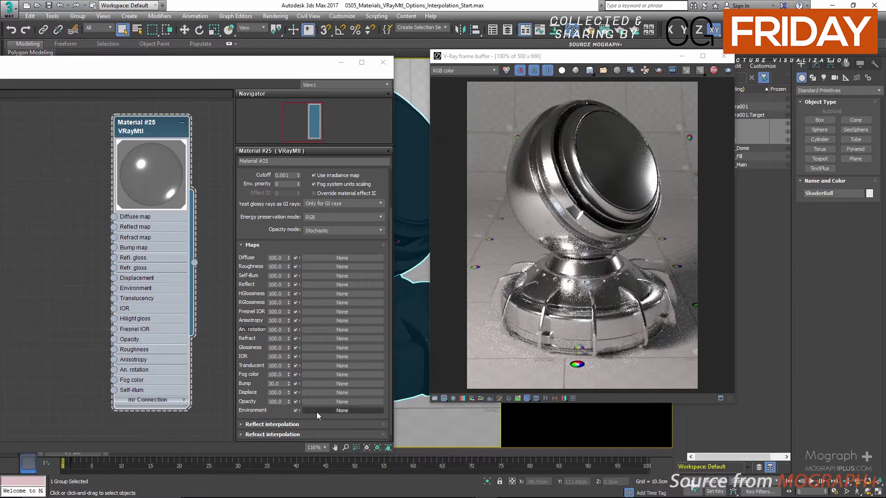
# Check the Env. priority option of the material and collapse the Maps rollout
pyautogui.scroll(2, 261, 298)
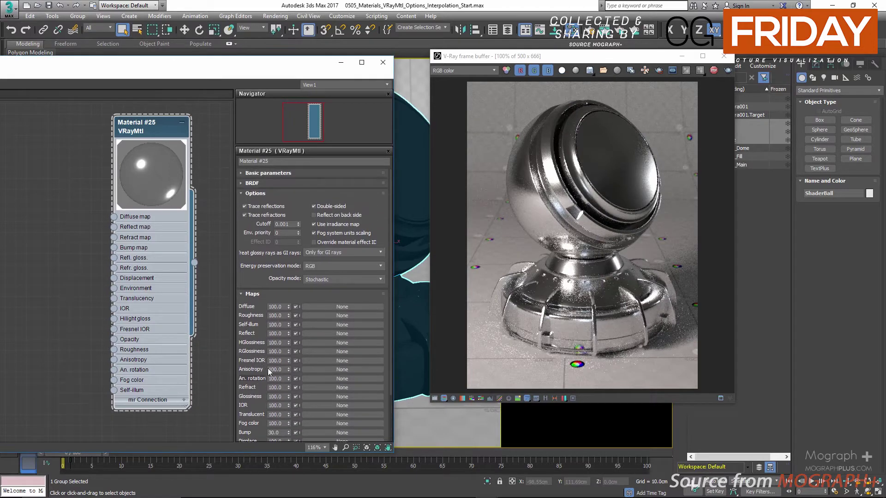
pyautogui.doubleClick(287, 233)
pyautogui.press('Return')
pyautogui.click(263, 292)
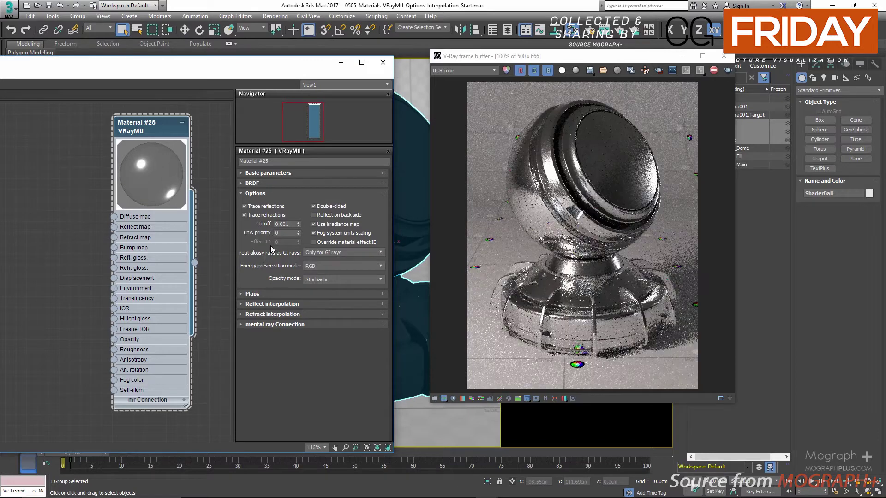
# Enable Override material effect ID to access the Effect ID, and disable the override again, keeping the Options expanded
pyautogui.click(329, 241)
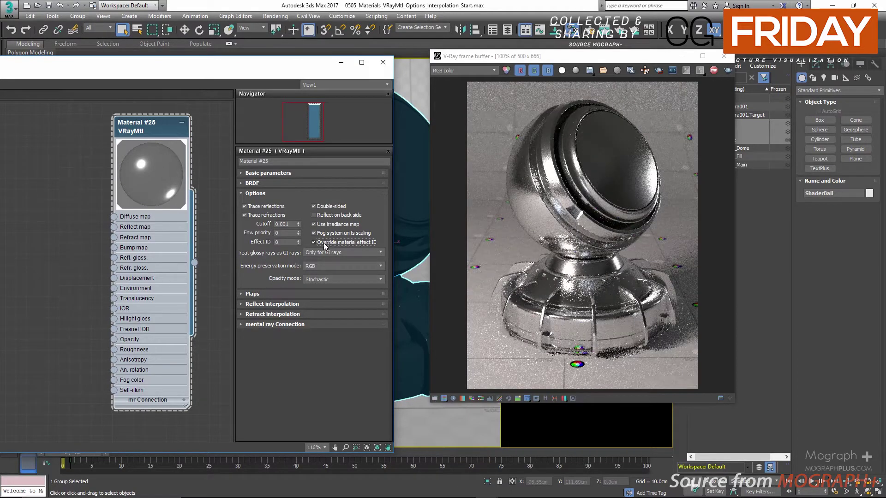
pyautogui.click(287, 243)
pyautogui.click(314, 242)
pyautogui.click(269, 194)
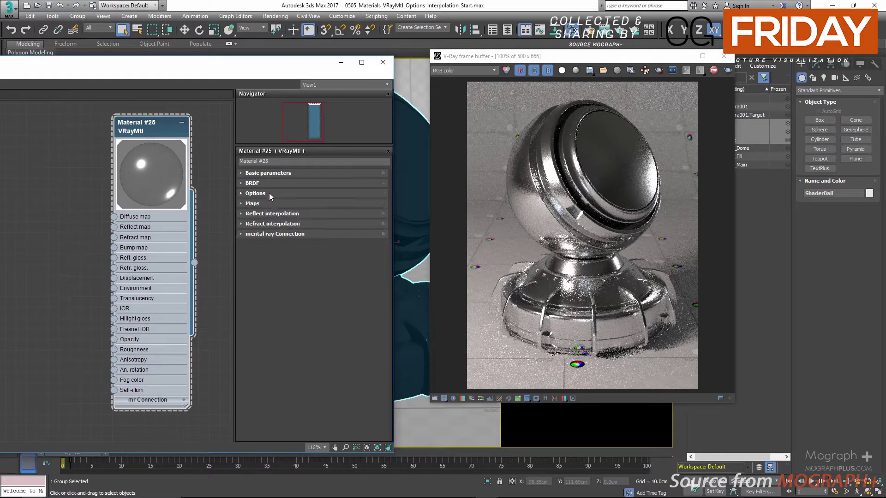
pyautogui.click(265, 195)
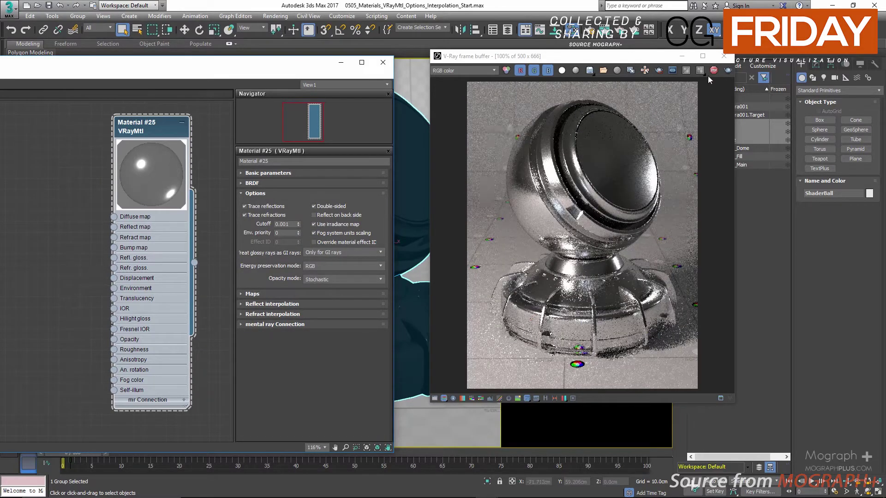
# Close the V-Ray frame buffer, and move the material editor aside to view the ShaderBall group before bringing it back
pyautogui.click(723, 56)
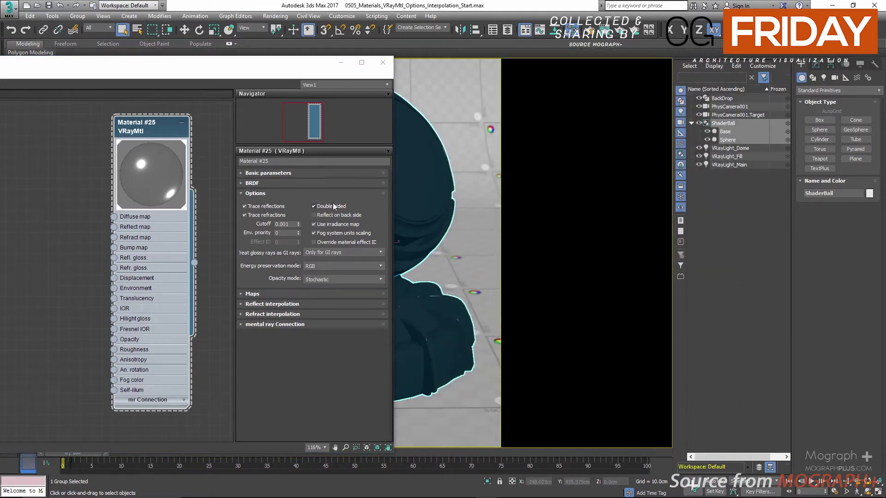
pyautogui.moveTo(306, 68); pyautogui.dragTo(111, 64)
pyautogui.click(705, 127)
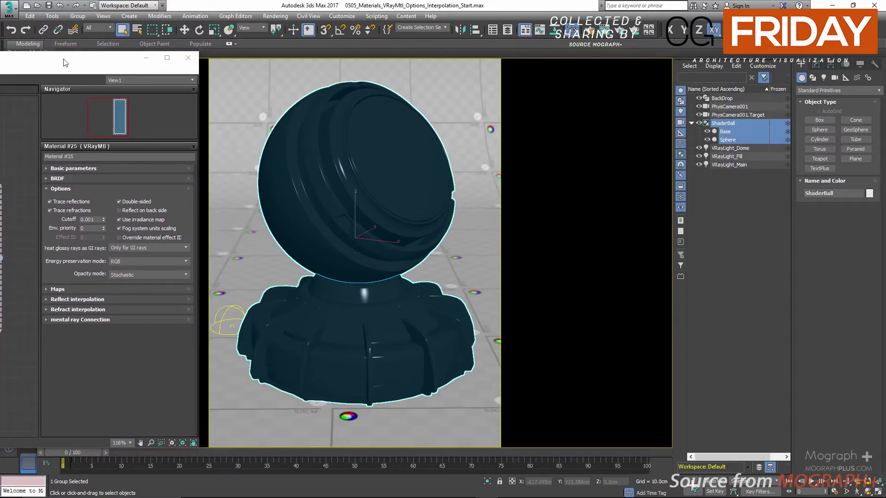
pyautogui.moveTo(65, 63); pyautogui.dragTo(251, 49)
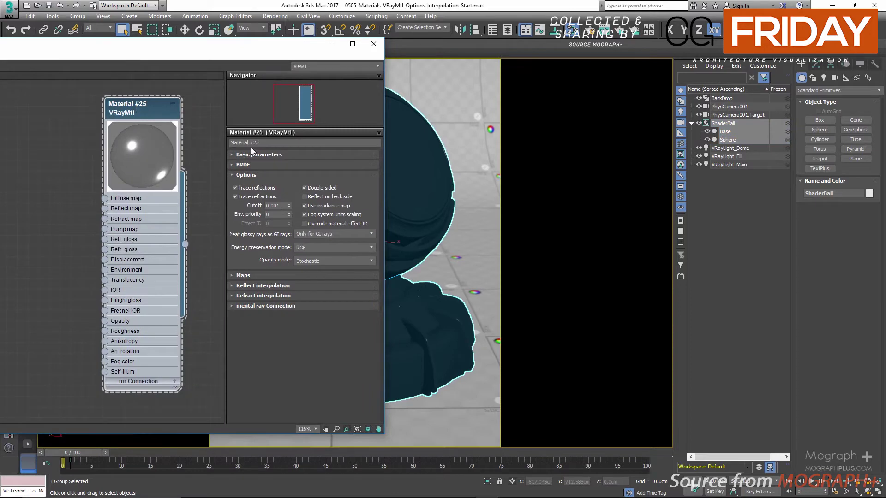
# Expand the Basic parameters of Material #25 and change its diffuse color to a medium purple
pyautogui.click(266, 155)
pyautogui.click(279, 165)
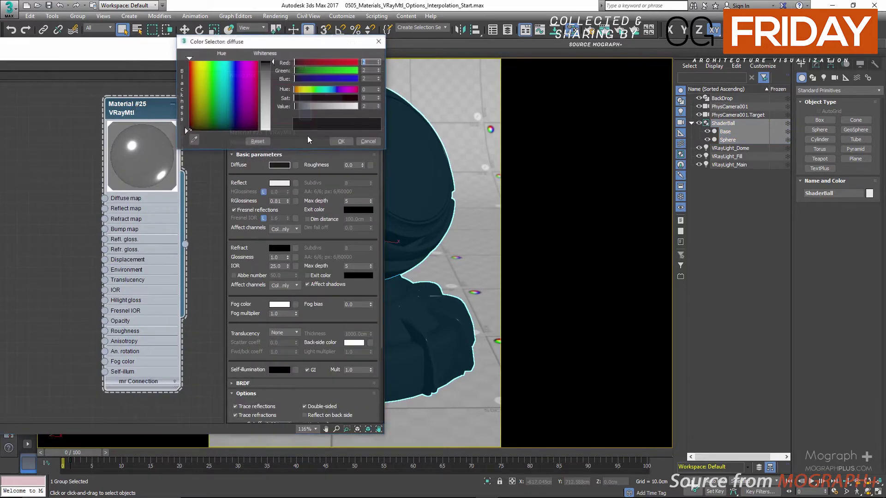
pyautogui.click(344, 89)
pyautogui.moveTo(344, 92); pyautogui.dragTo(342, 98)
pyautogui.moveTo(323, 107); pyautogui.dragTo(336, 106)
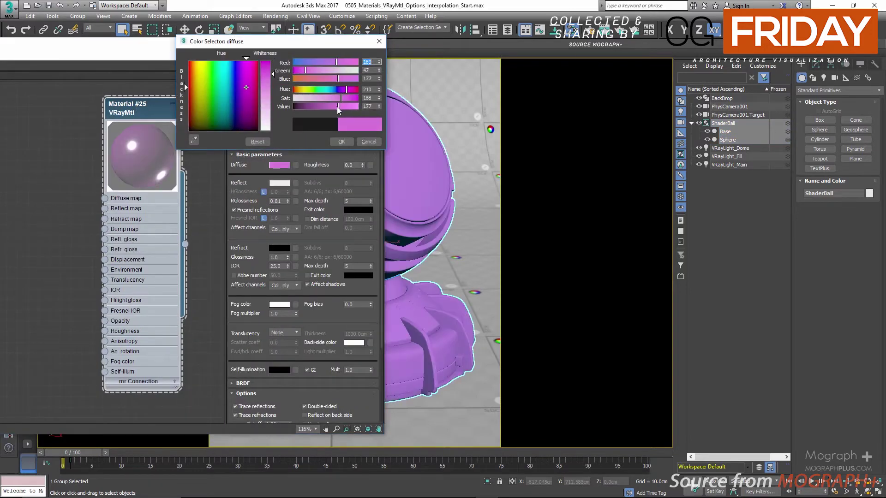
pyautogui.click(340, 89)
pyautogui.click(341, 141)
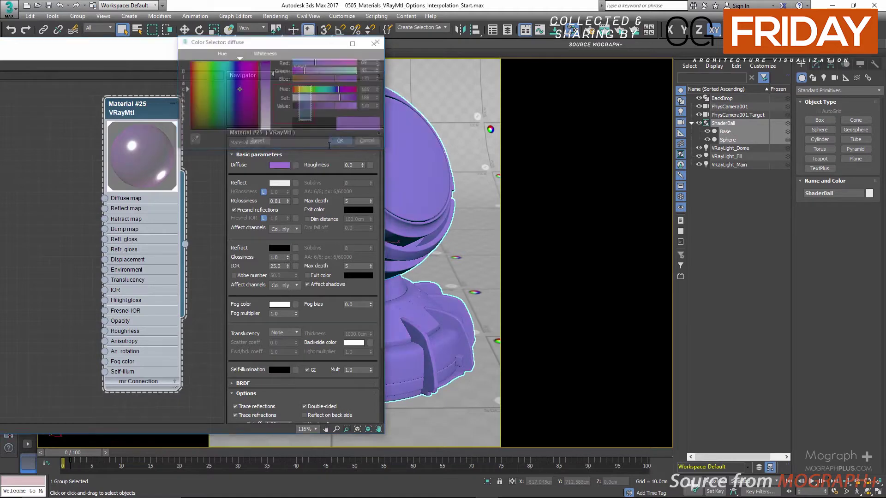
# Set the material's refraction IOR to 2.0 and bring the Options settings back into view
pyautogui.doubleClick(279, 267)
pyautogui.write('2')
pyautogui.press('Return')
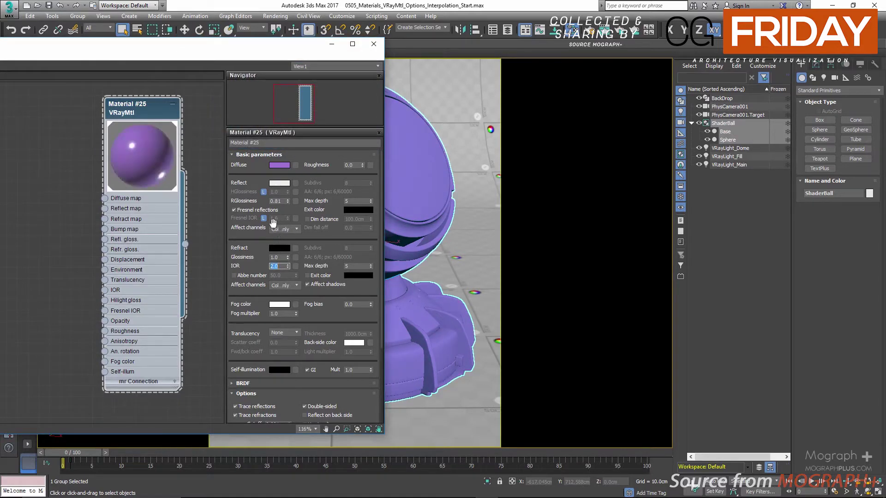
pyautogui.moveTo(263, 253); pyautogui.dragTo(266, 218)
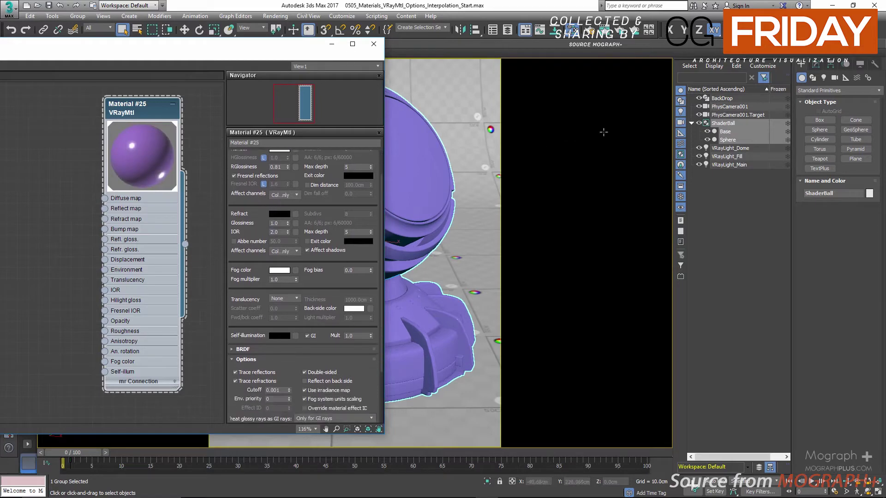
# Hide the ShaderBall group, and create a sphere in its place raised about 17 cm above the floor
pyautogui.click(699, 124)
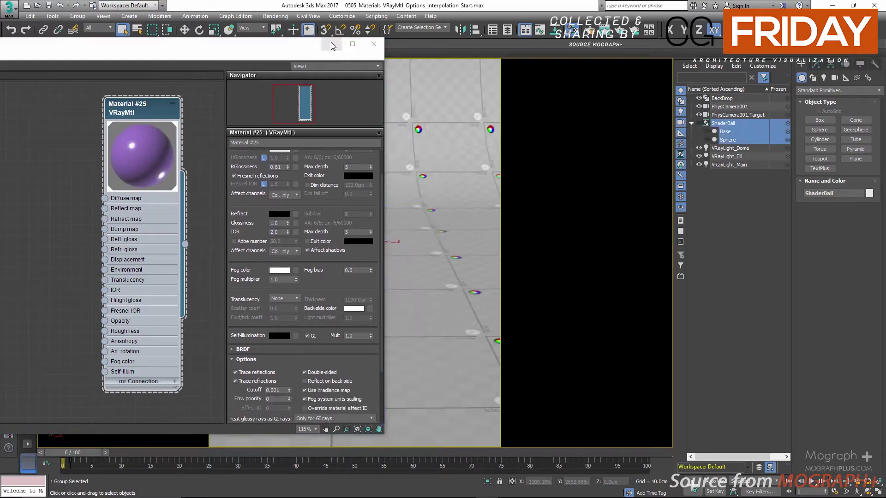
pyautogui.moveTo(277, 46); pyautogui.dragTo(123, 62)
pyautogui.rightClick(367, 175)
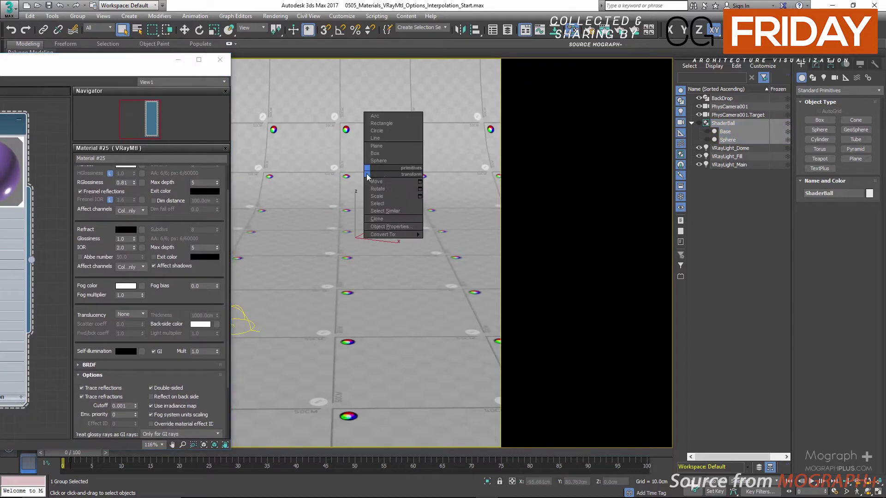
pyautogui.click(395, 159)
pyautogui.moveTo(338, 284); pyautogui.dragTo(398, 296)
pyautogui.press('w')
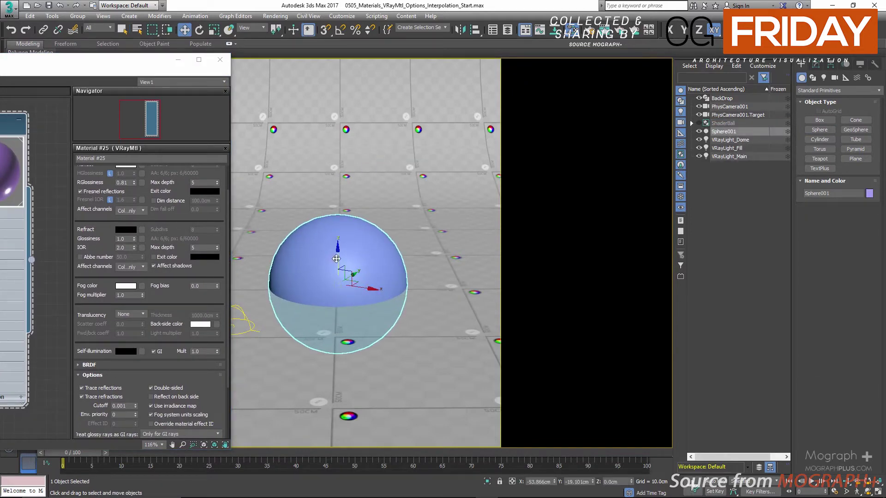
pyautogui.moveTo(337, 257); pyautogui.dragTo(342, 135)
# Convert the sphere to an Editable Poly and enter polygon selection mode
pyautogui.rightClick(341, 149)
pyautogui.moveTo(406, 253)
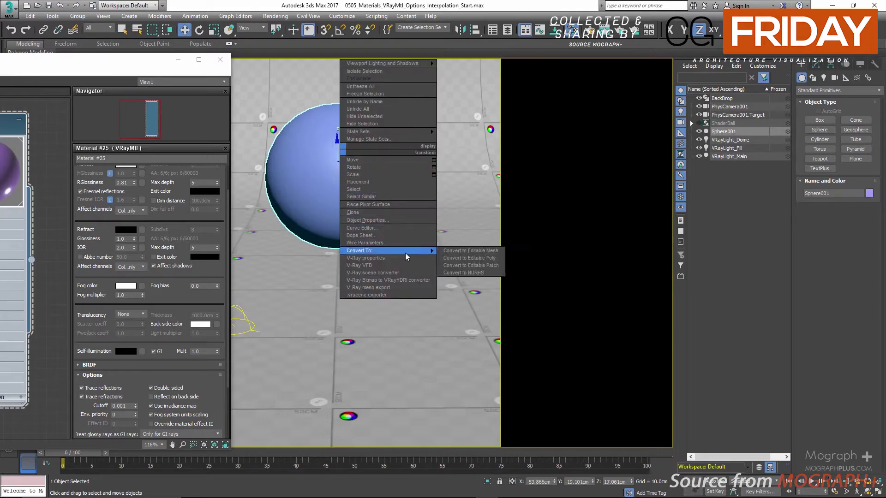
pyautogui.click(450, 259)
pyautogui.click(848, 181)
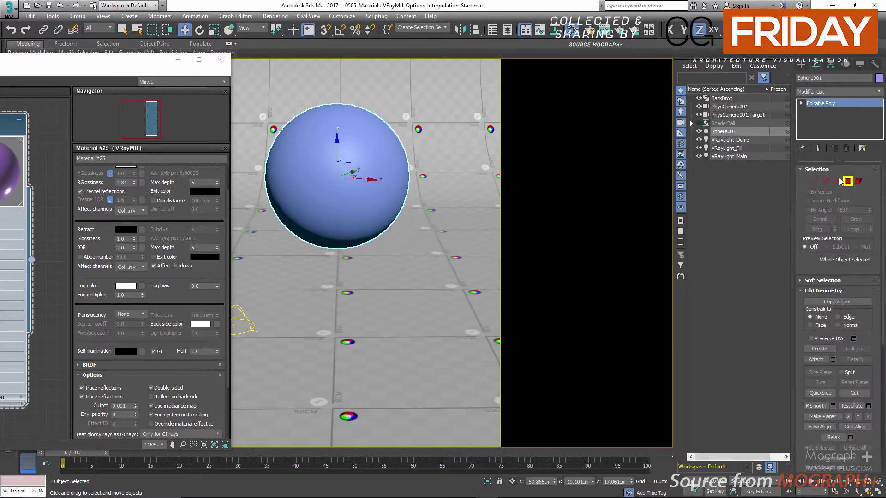
pyautogui.click(123, 29)
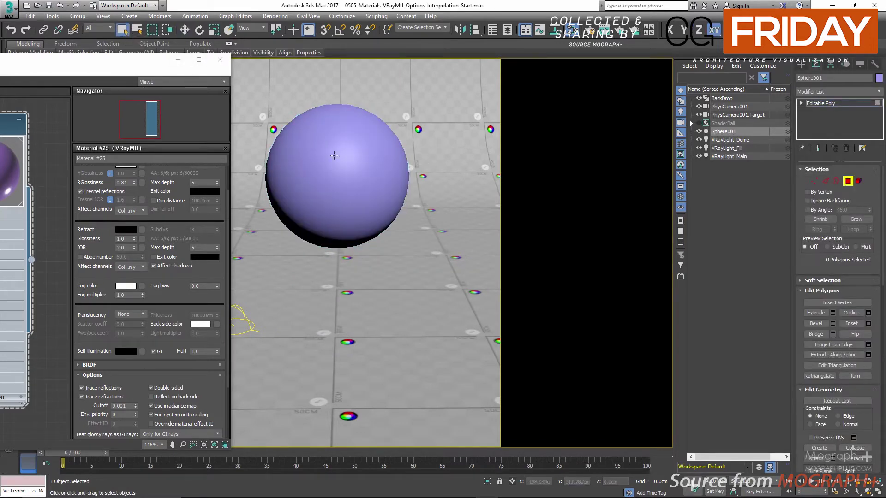
# Try to delete a block of polygons across the middle of the sphere, and undo the deletion
pyautogui.click(305, 137)
pyautogui.moveTo(378, 205); pyautogui.dragTo(379, 205)
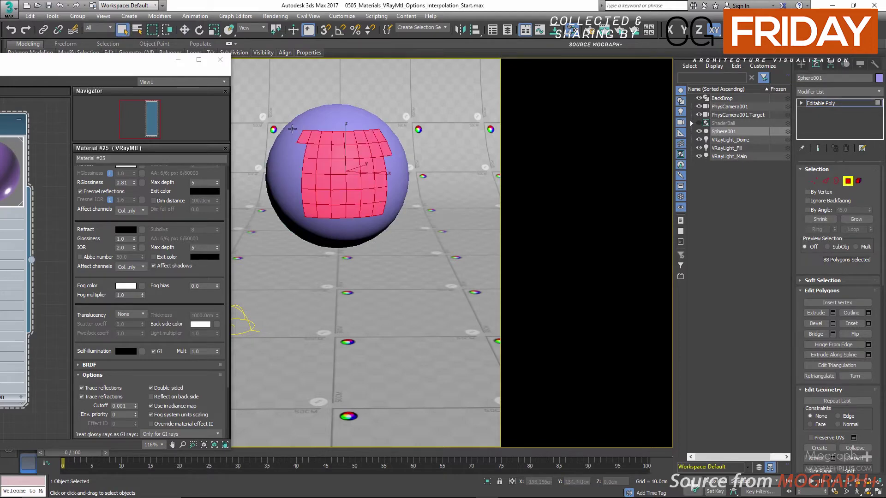
pyautogui.moveTo(291, 124); pyautogui.dragTo(394, 208)
pyautogui.press('Delete')
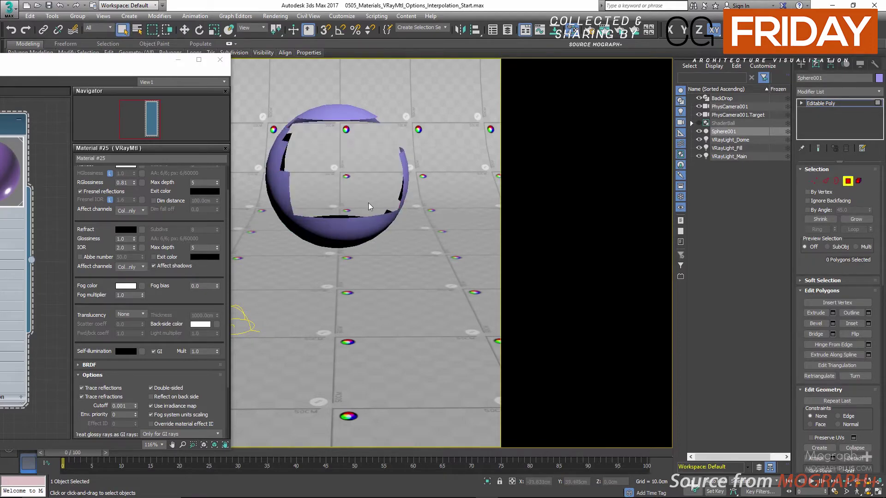
pyautogui.hotkey('ctrl', 'z')
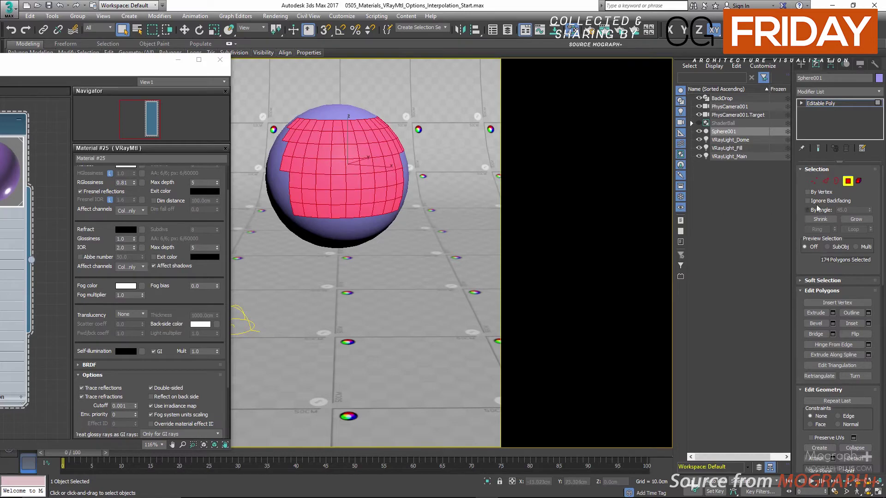
# Enable Ignore Backfacing and delete only the camera-facing polygons in the middle of the sphere to cut an opening
pyautogui.click(808, 200)
pyautogui.click(310, 151)
pyautogui.moveTo(291, 135); pyautogui.dragTo(364, 199)
pyautogui.press('Delete')
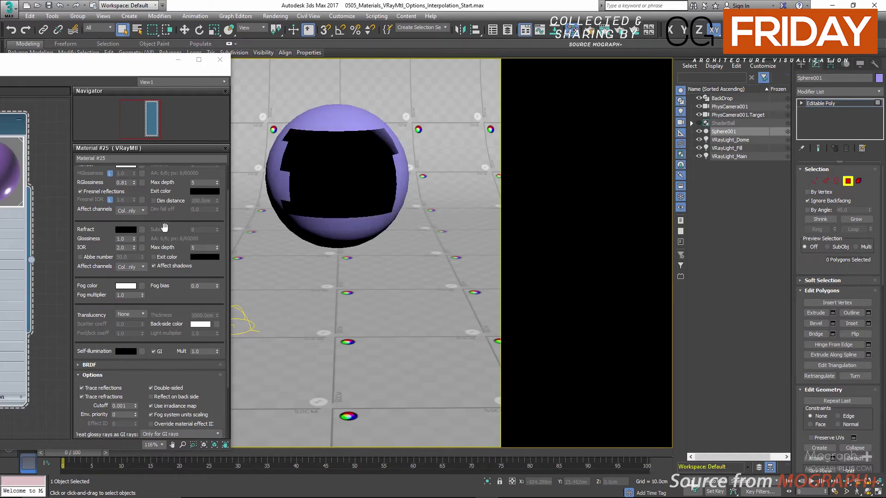
# Assign Material #25 to the opened sphere and start an interactive V-Ray render, placing the frame buffer beside the material editor
pyautogui.rightClick(3, 151)
pyautogui.click(51, 135)
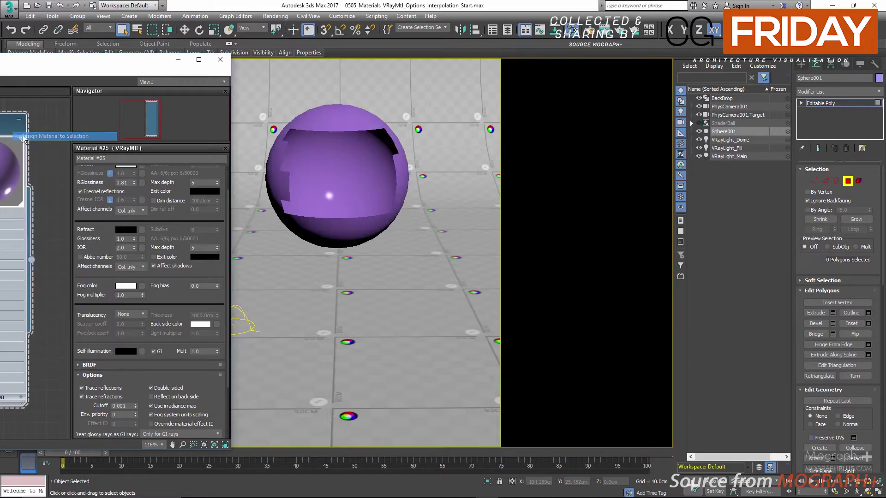
pyautogui.click(623, 37)
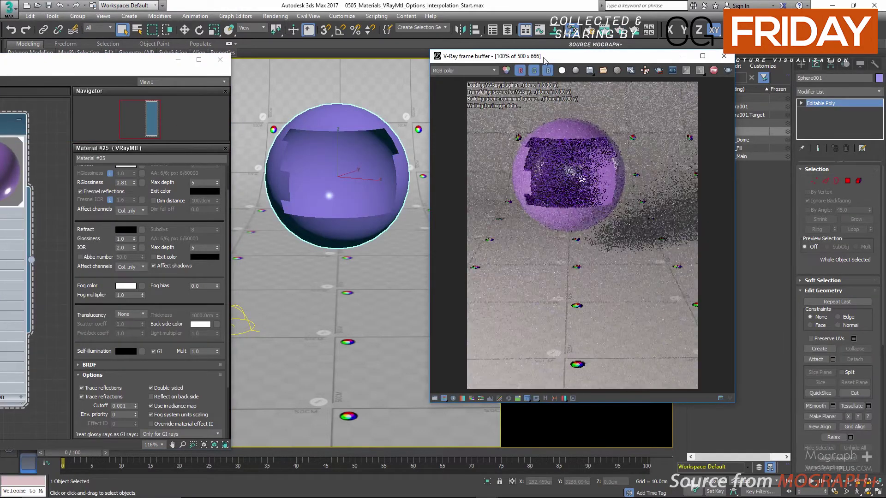
pyautogui.moveTo(540, 56); pyautogui.dragTo(466, 64)
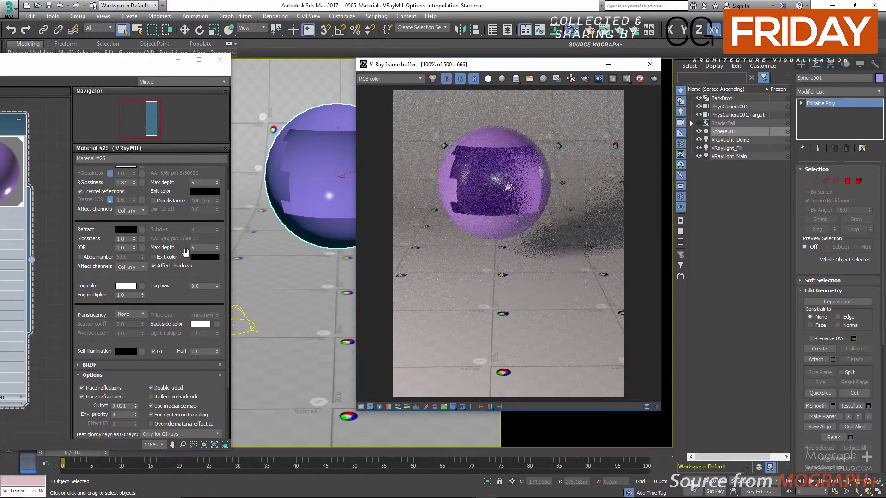
# Compare the sphere's interior in the interactive render with the material's Double-sided option off and on, leaving it off
pyautogui.click(150, 389)
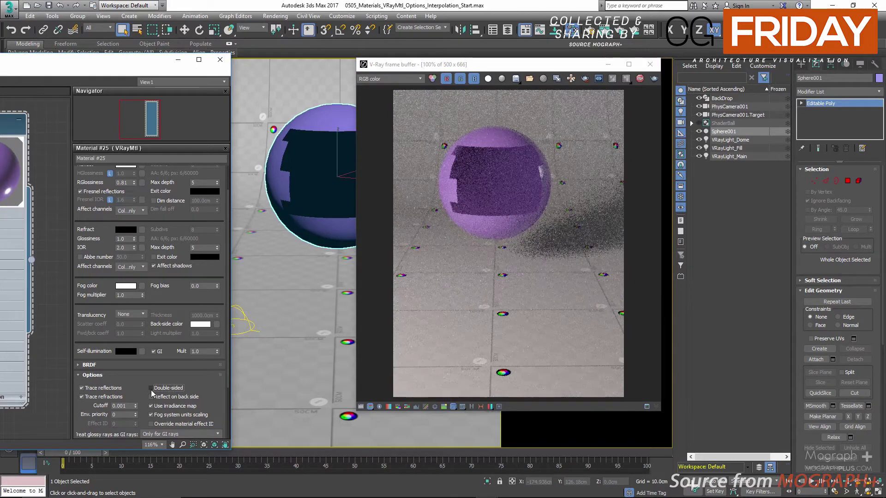
pyautogui.click(151, 388)
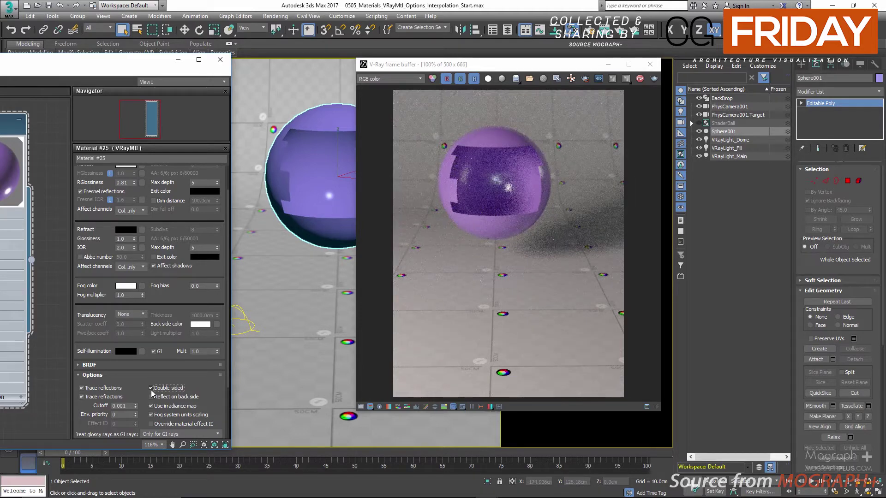
pyautogui.click(151, 389)
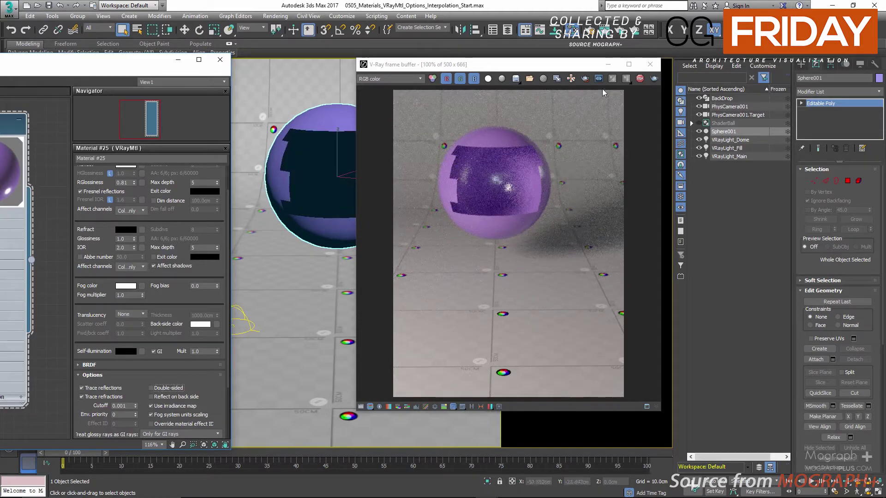
# Stop the render and close the frame buffer, and re-enable Double-sided in the material's Options
pyautogui.click(640, 79)
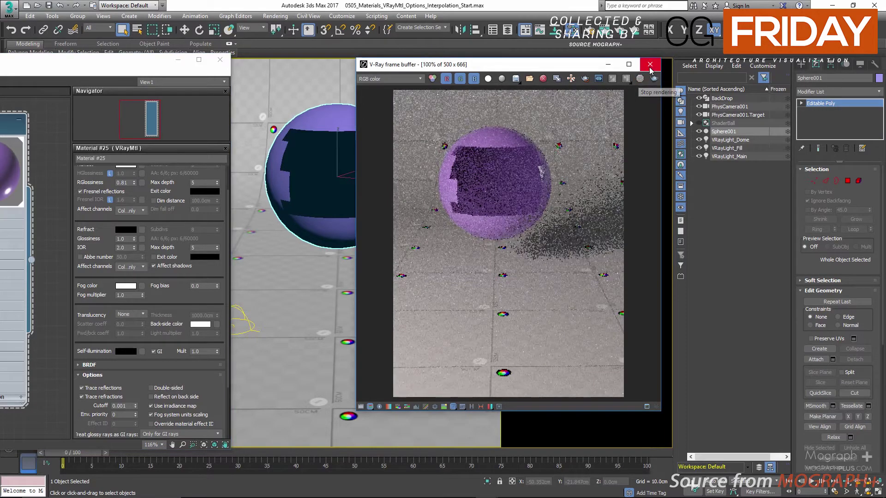
pyautogui.click(650, 65)
pyautogui.moveTo(159, 62); pyautogui.dragTo(303, 37)
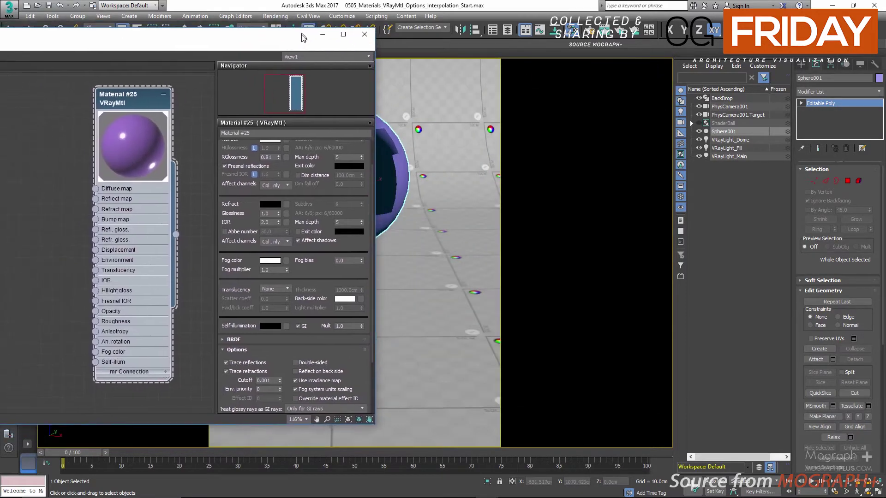
pyautogui.scroll(-3, 329, 323)
pyautogui.click(323, 304)
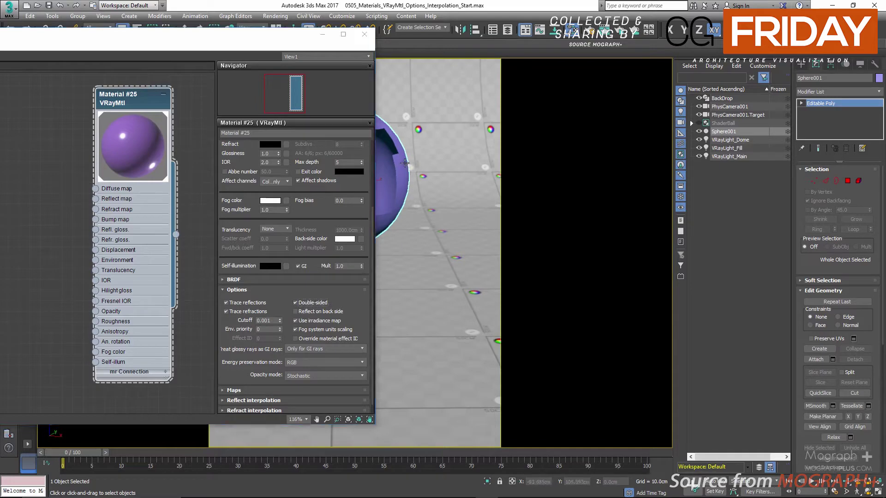
# Delete the test sphere, unhide the ShaderBall group, collapse its hierarchy, and clear the selection
pyautogui.press('Delete')
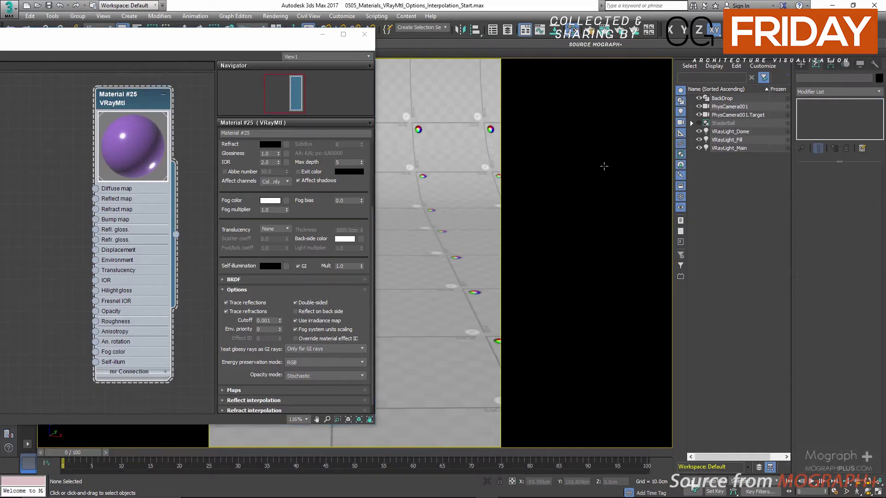
pyautogui.click(738, 123)
pyautogui.click(698, 123)
pyautogui.click(692, 123)
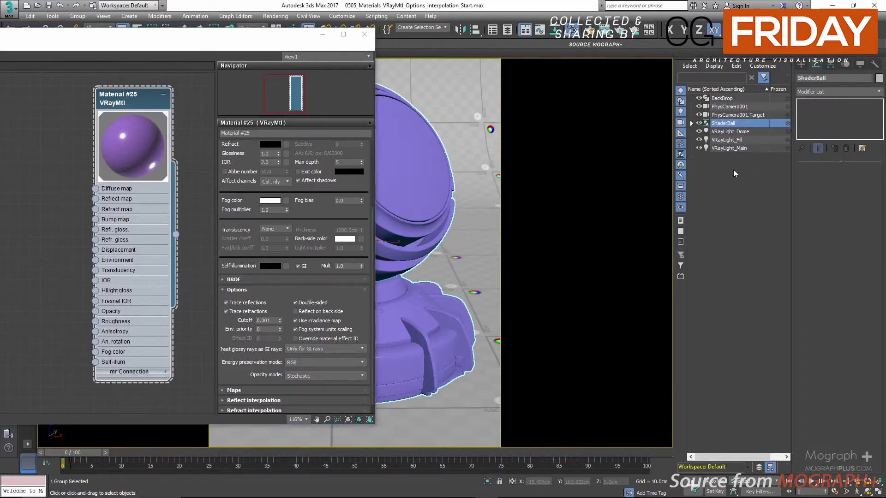
pyautogui.click(736, 174)
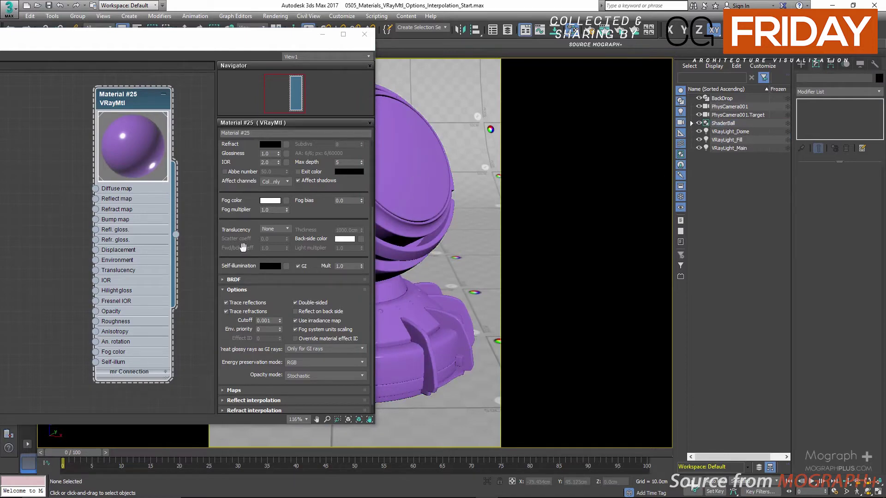
# Examine the irradiance map and fog scaling options, and the choices for Treat glossy rays as GI rays and Energy preservation mode
pyautogui.click(328, 318)
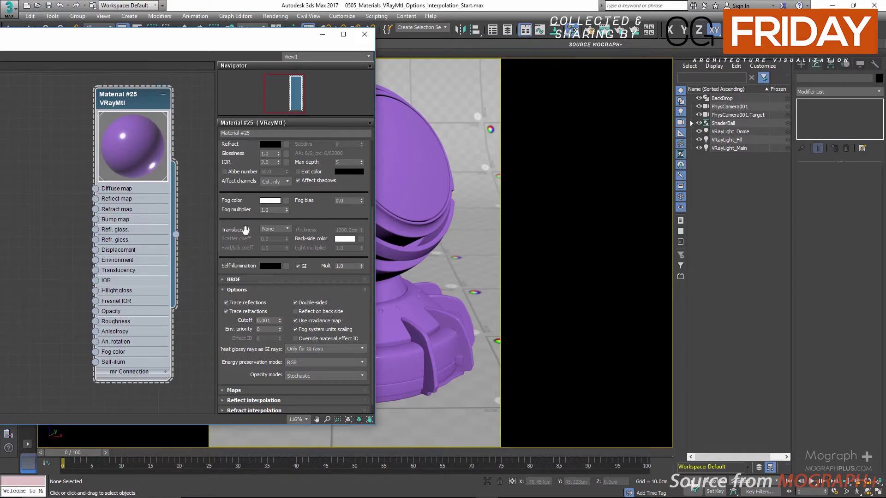
pyautogui.scroll(1, 247, 228)
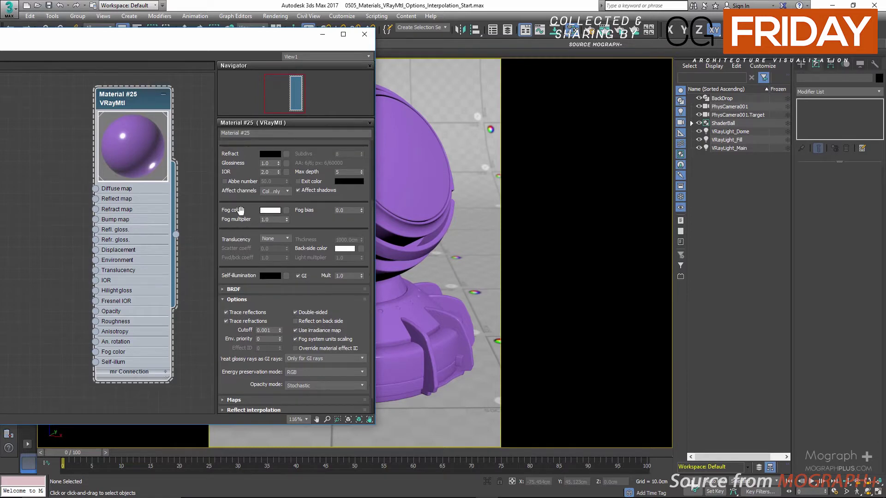
pyautogui.scroll(-2, 263, 181)
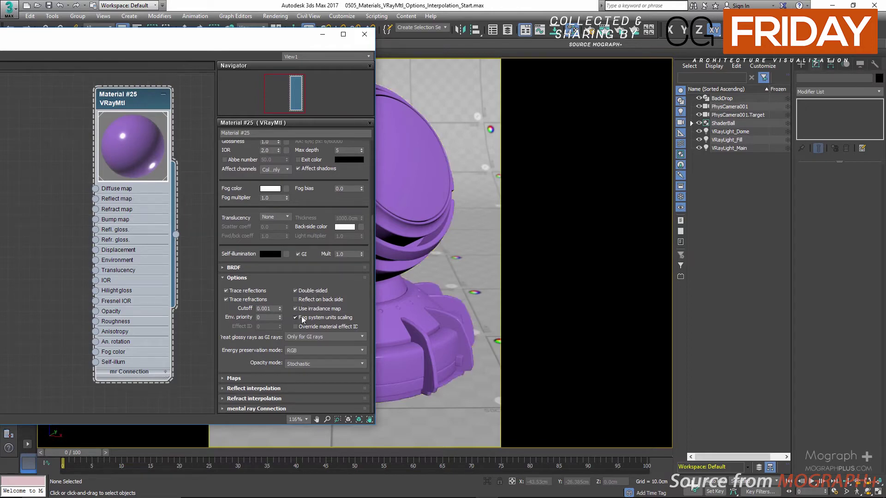
pyautogui.click(330, 336)
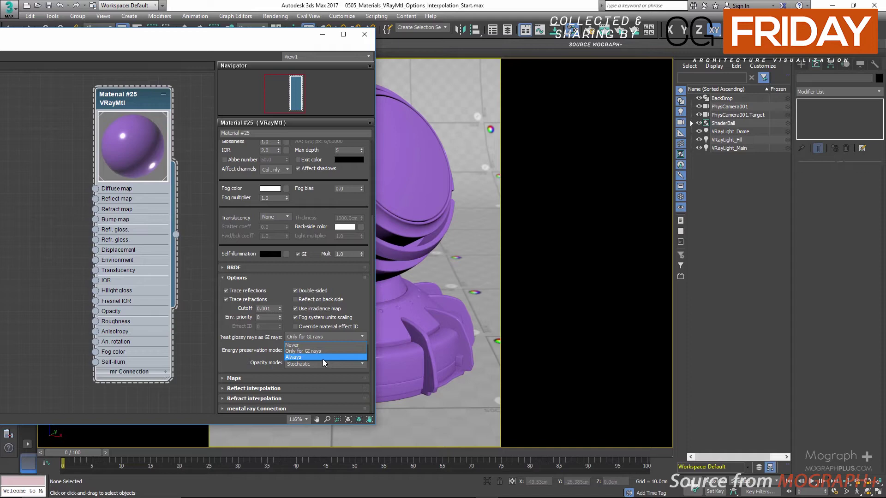
pyautogui.click(248, 343)
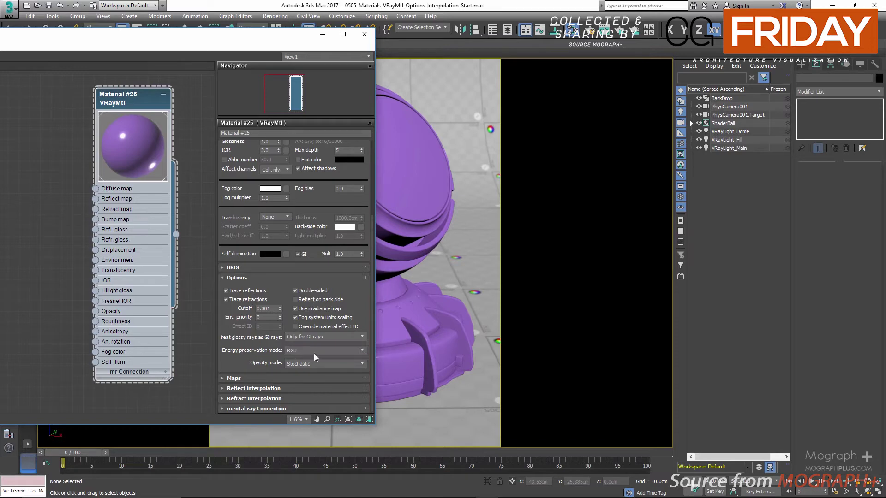
pyautogui.click(315, 350)
pyautogui.click(315, 358)
# Change the material's Diffuse colour to a neutral grey with saturation 0 and value 130
pyautogui.moveTo(247, 189); pyautogui.dragTo(263, 287)
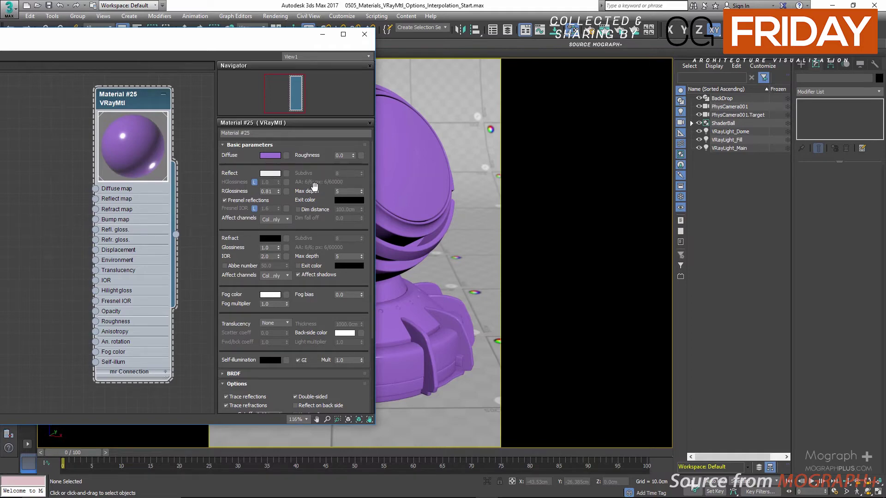
pyautogui.click(276, 160)
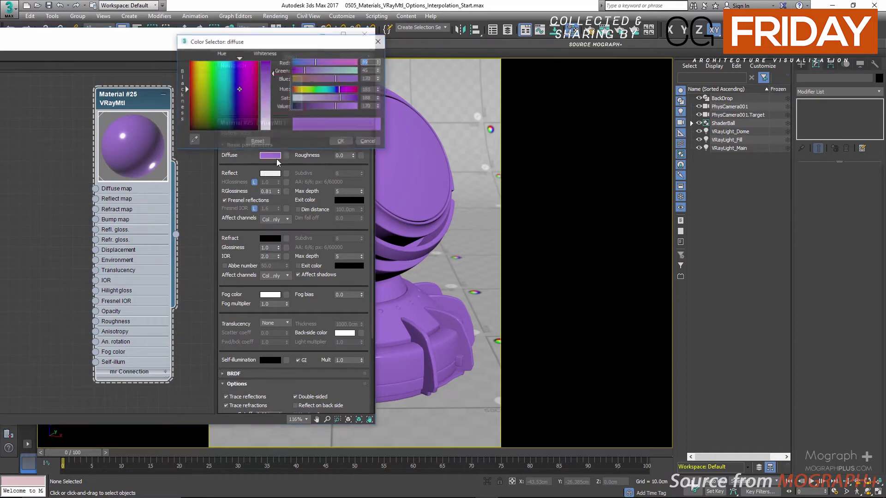
pyautogui.moveTo(305, 98); pyautogui.dragTo(326, 110)
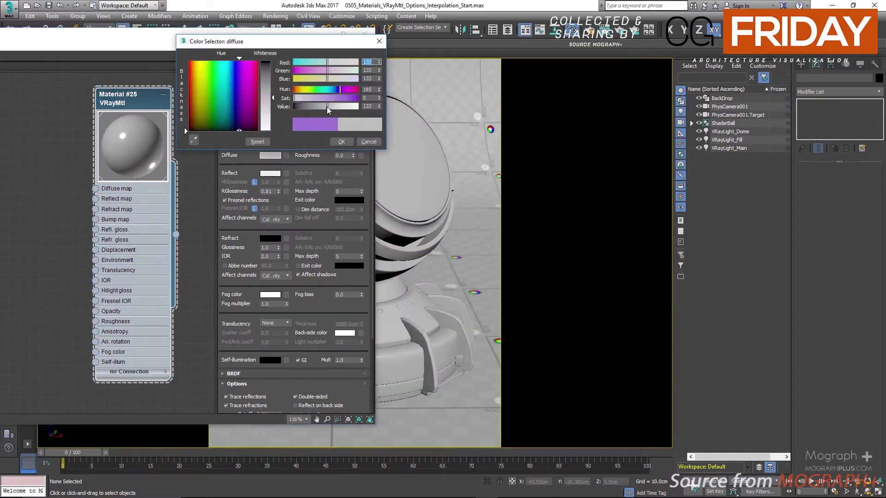
pyautogui.click(379, 104)
pyautogui.click(380, 109)
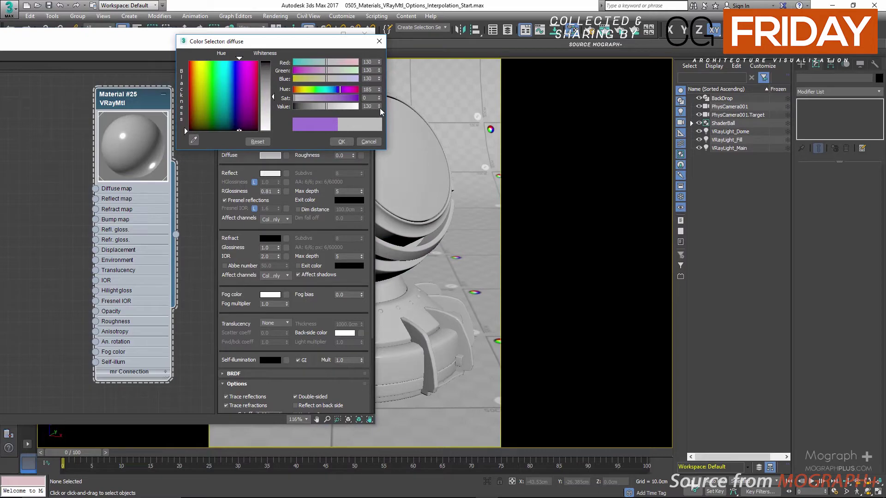
pyautogui.click(342, 142)
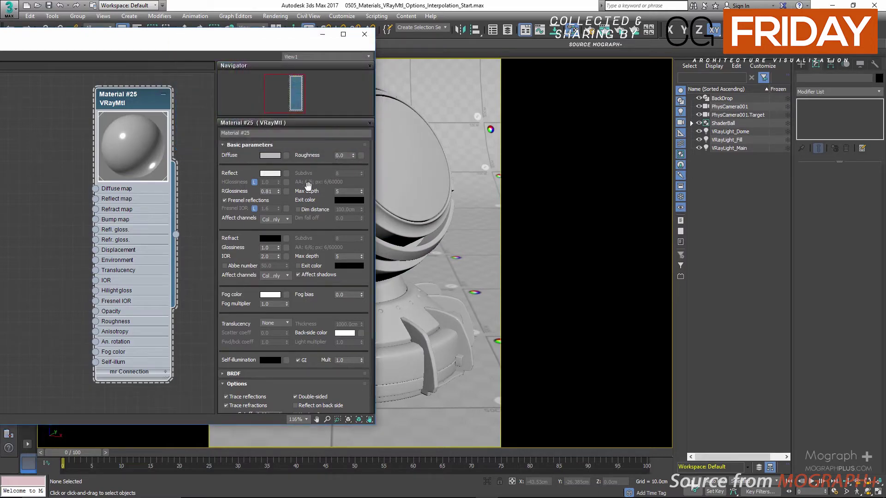
# Set the material's Reflect colour to pure red (255, 0, 0) and start an interactive V-Ray render
pyautogui.click(276, 174)
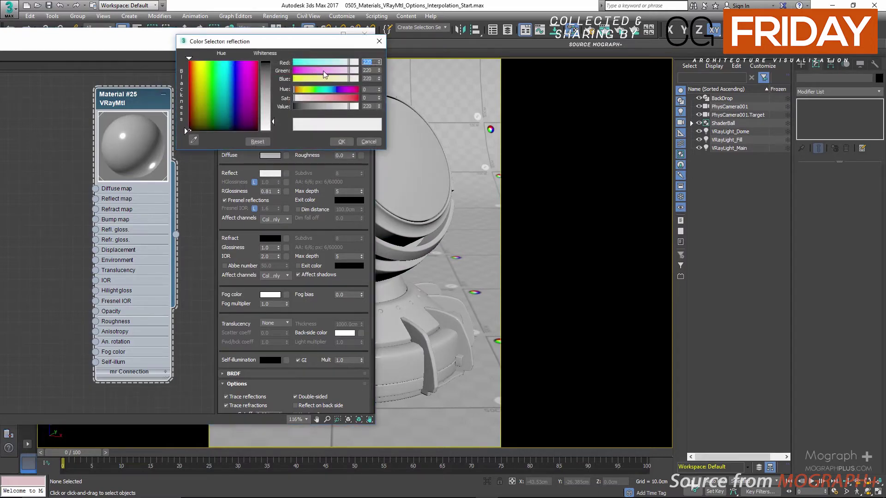
pyautogui.moveTo(349, 62); pyautogui.dragTo(289, 80)
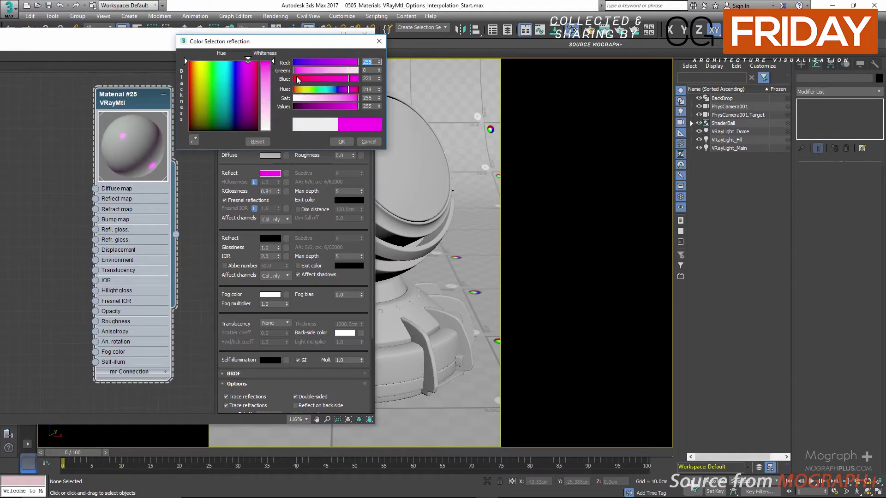
pyautogui.click(342, 142)
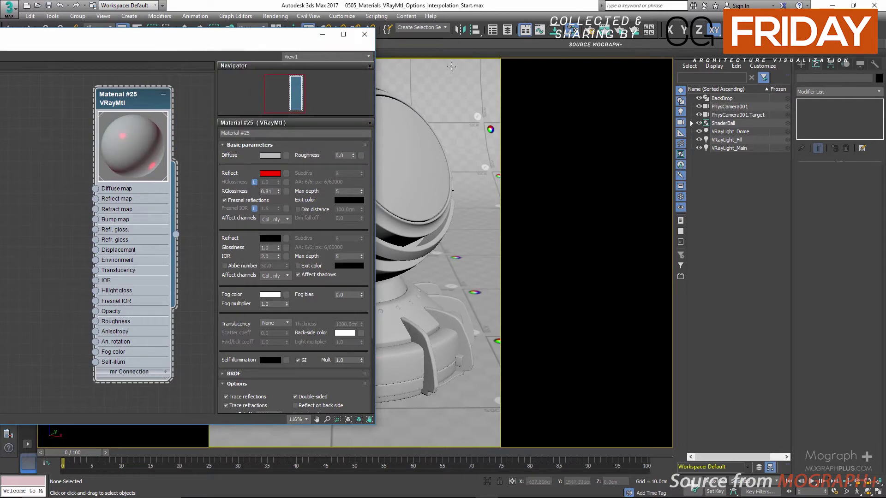
pyautogui.click(620, 30)
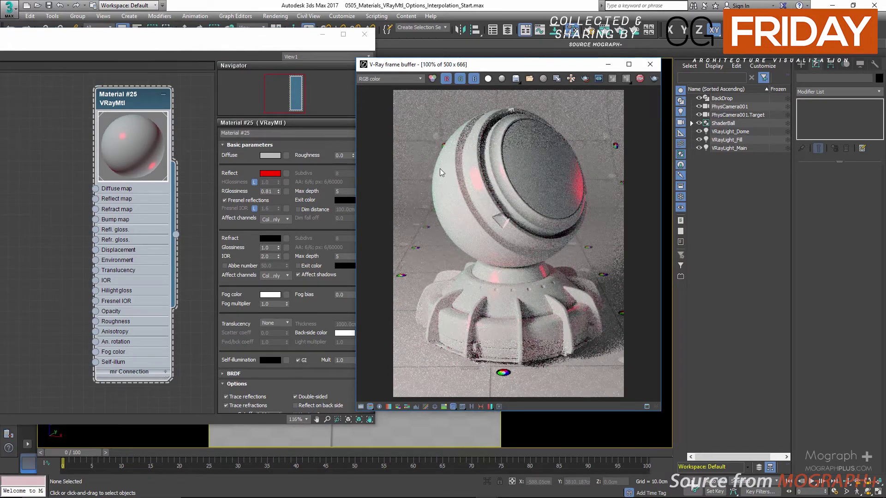
# Change the Reflect colour to pure green (0, 255, 0) and check the tint in the interactive render
pyautogui.click(273, 174)
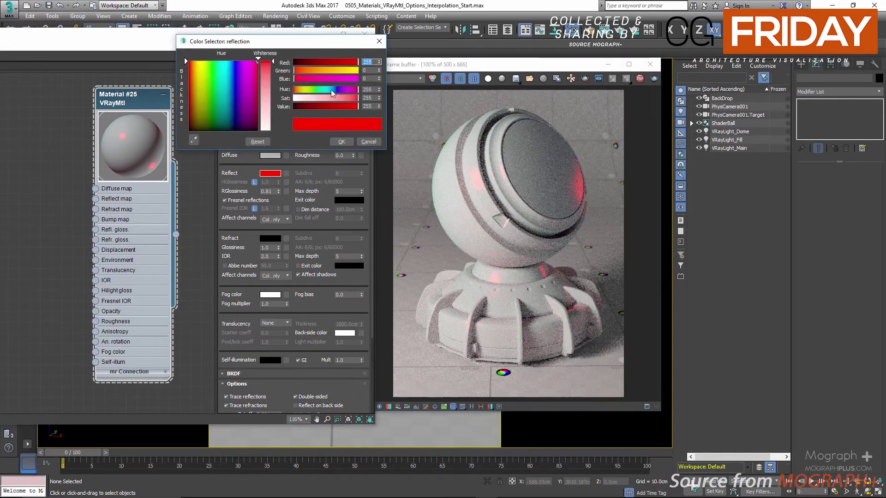
pyautogui.moveTo(306, 63); pyautogui.dragTo(363, 70)
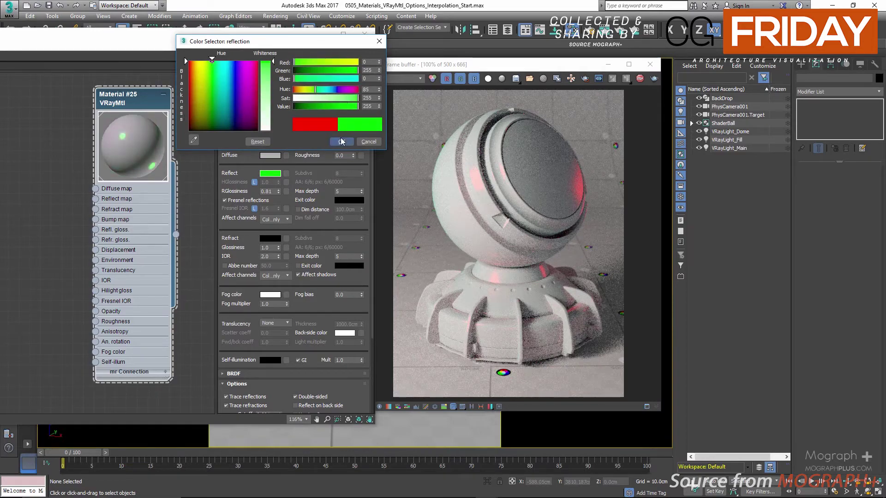
pyautogui.click(341, 142)
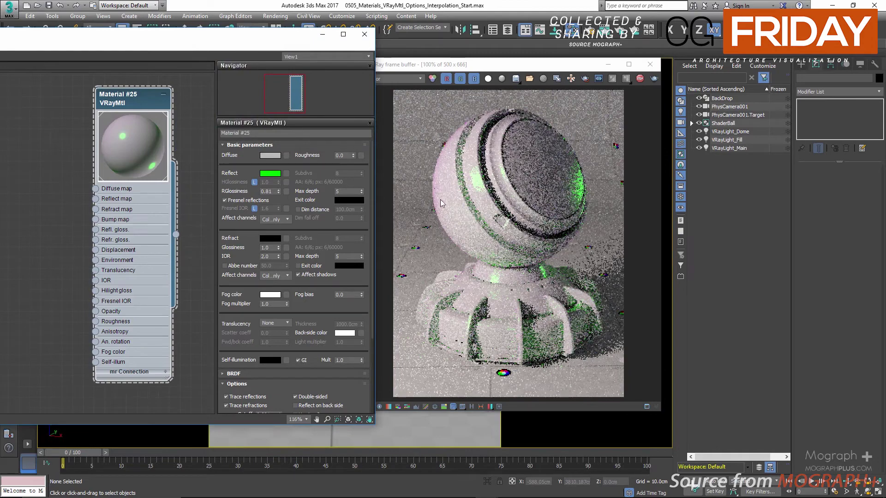
pyautogui.scroll(1, 441, 203)
pyautogui.scroll(-1, 406, 207)
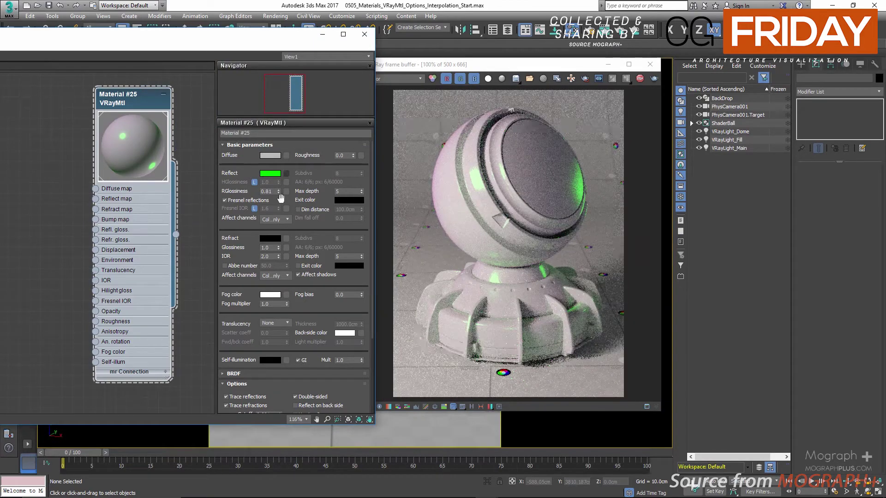
# Switch the material's Energy preservation mode to Monochrome to compare the diffuse shading in the render
pyautogui.moveTo(243, 273); pyautogui.dragTo(257, 158)
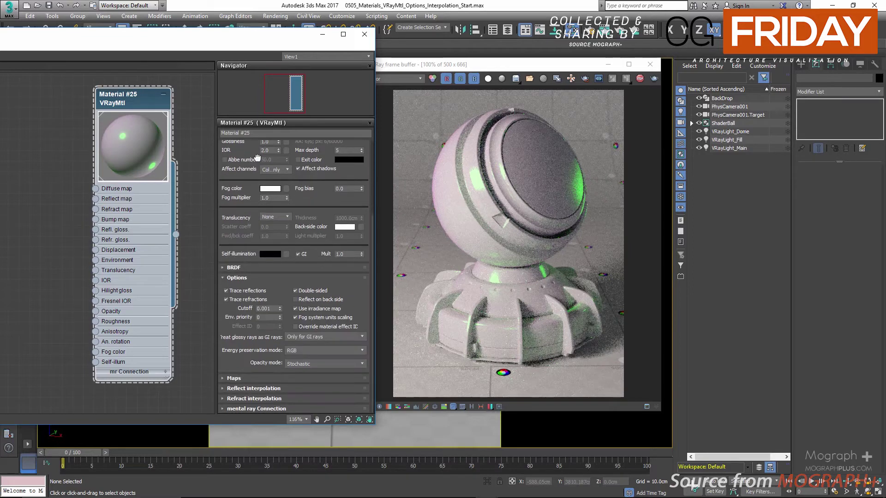
pyautogui.click(330, 350)
pyautogui.click(318, 365)
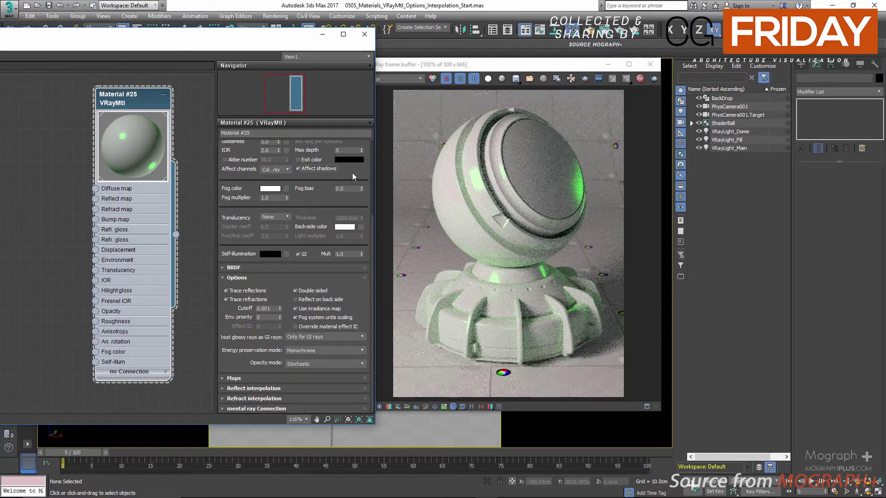
# Set the Reflect colour to black and return the Energy preservation mode to RGB
pyautogui.scroll(5, 355, 169)
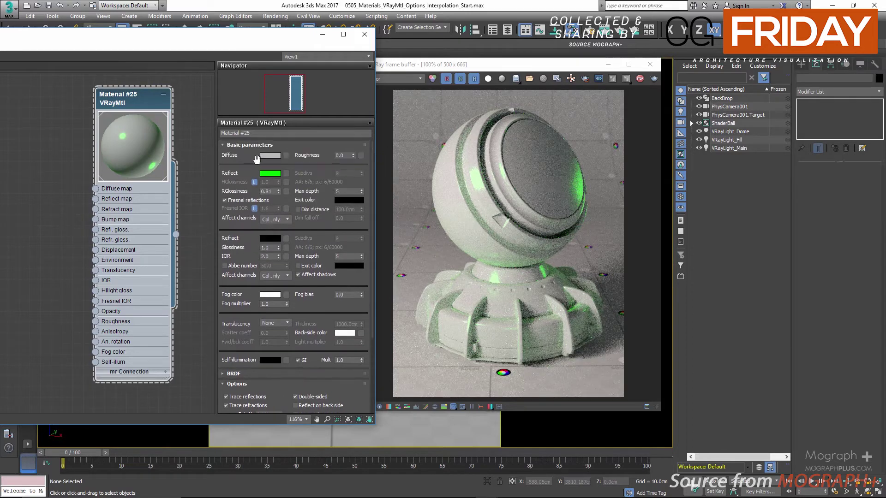
pyautogui.click(274, 175)
pyautogui.moveTo(306, 108); pyautogui.dragTo(271, 107)
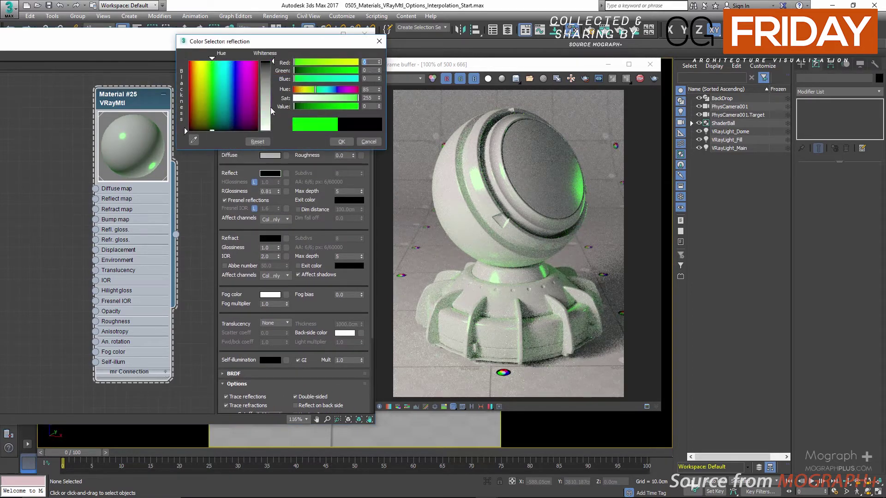
pyautogui.click(341, 142)
pyautogui.scroll(-5, 270, 340)
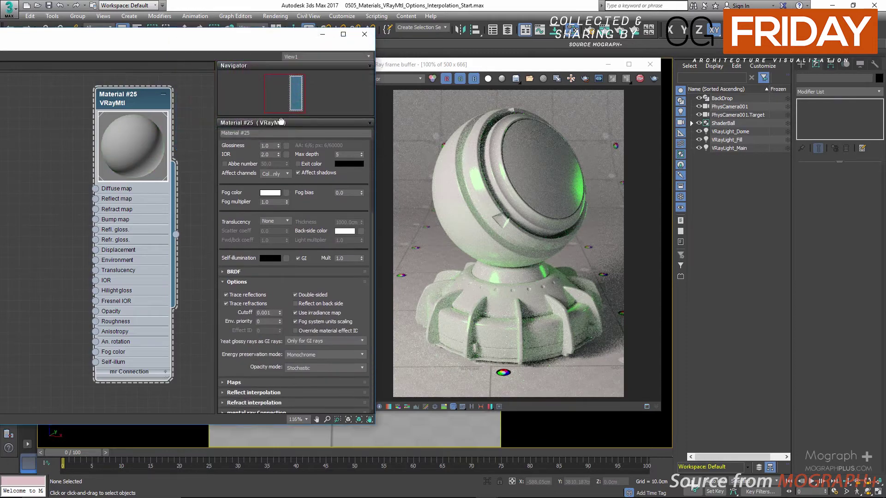
pyautogui.click(301, 352)
pyautogui.click(300, 364)
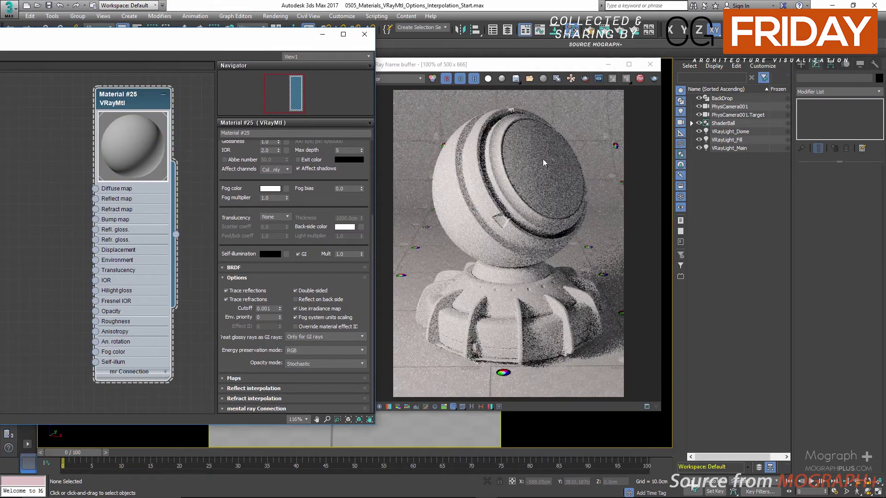
# Move the frame buffer clear of the material settings and examine the Opacity mode choices, keeping Stochastic
pyautogui.moveTo(577, 64); pyautogui.dragTo(625, 65)
pyautogui.click(282, 362)
pyautogui.click(308, 364)
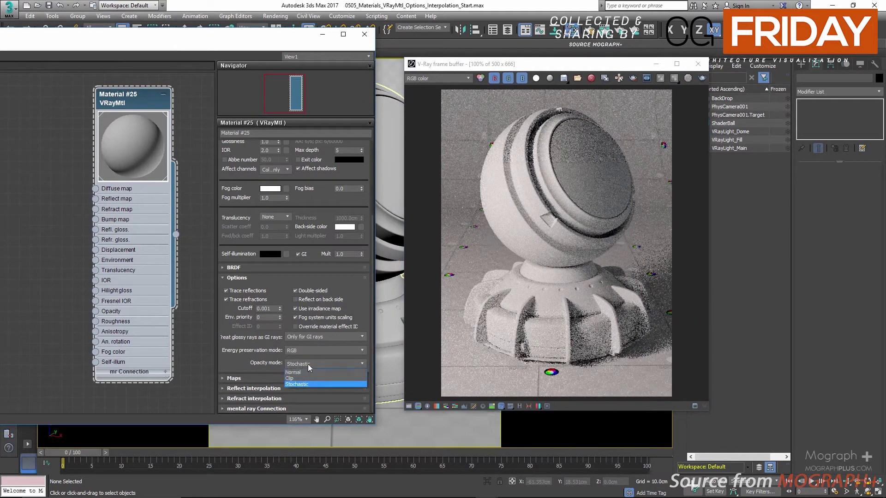
pyautogui.click(309, 364)
# Assign the bitmap BW43.png from the images folder as the material's Opacity map
pyautogui.click(245, 379)
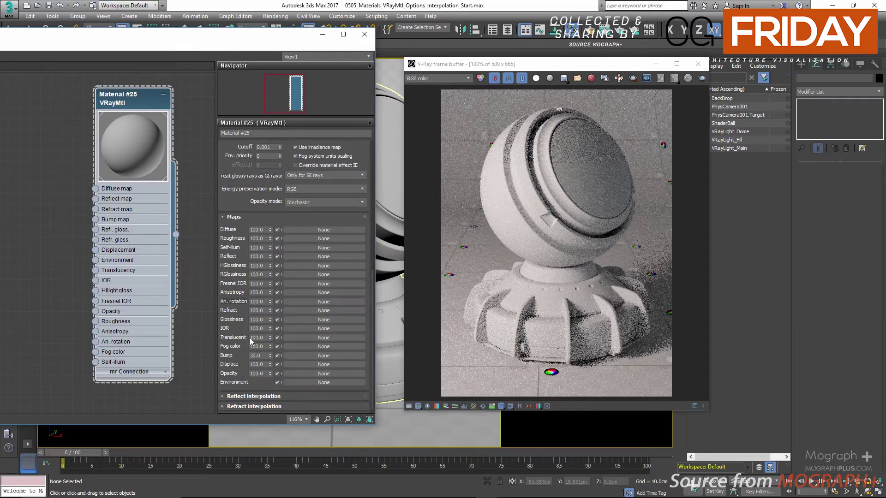
pyautogui.click(297, 373)
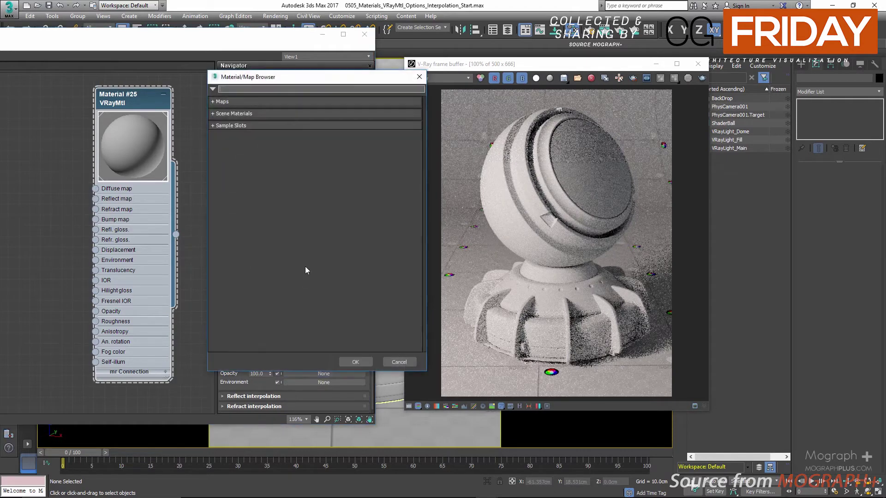
pyautogui.click(241, 102)
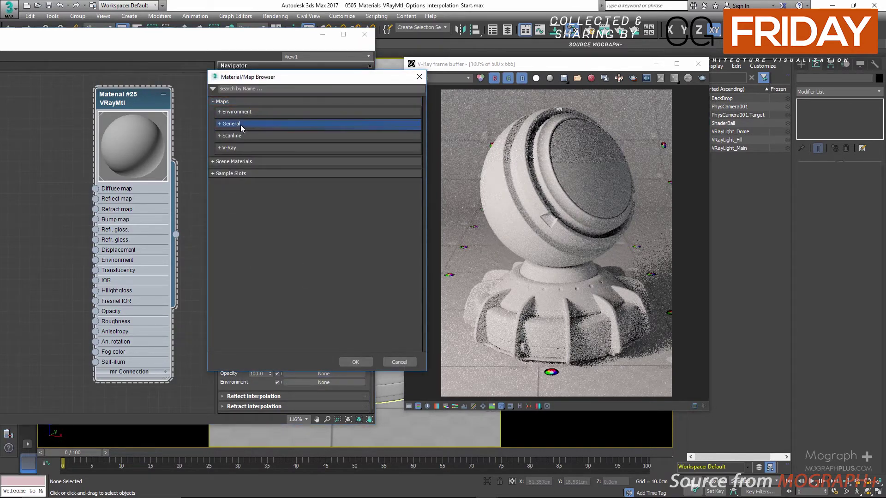
pyautogui.click(240, 124)
pyautogui.doubleClick(253, 133)
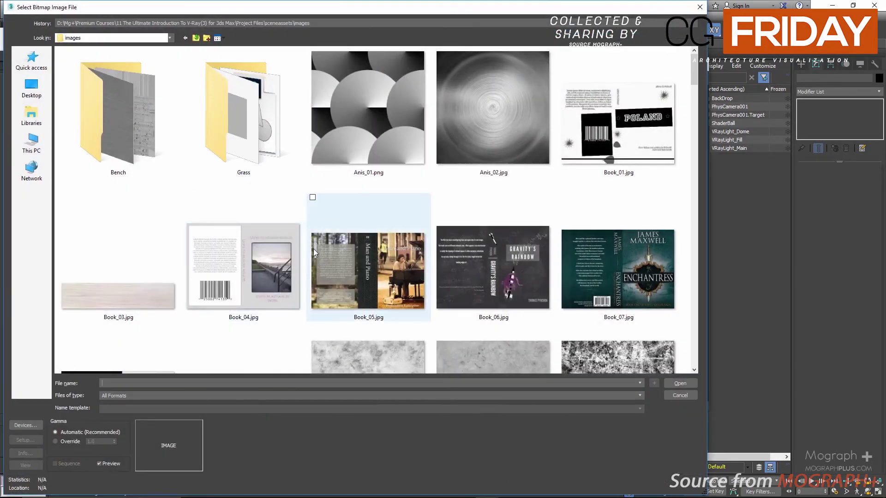
pyautogui.scroll(-5, 314, 251)
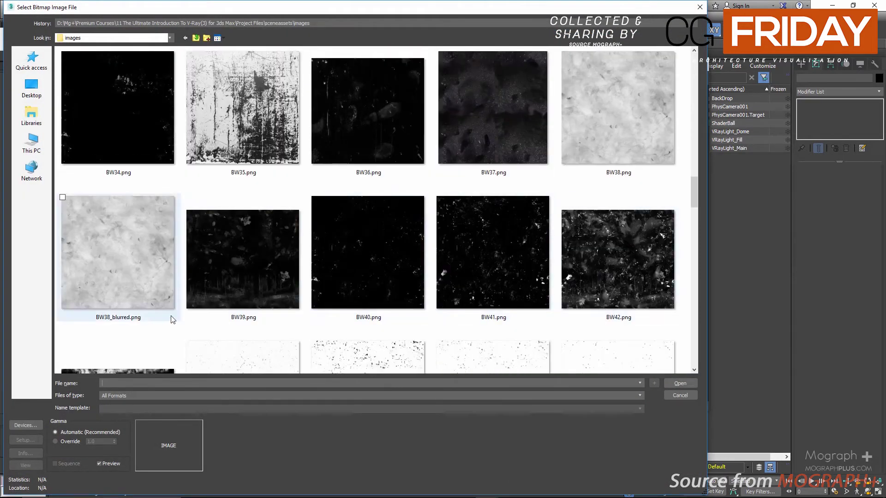
pyautogui.click(137, 345)
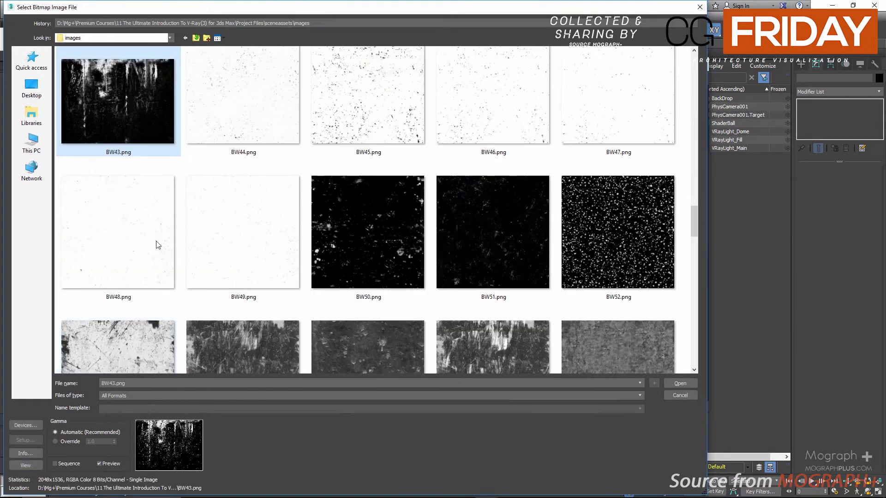
pyautogui.doubleClick(137, 112)
pyautogui.moveTo(31, 265); pyautogui.dragTo(71, 255, button='middle')
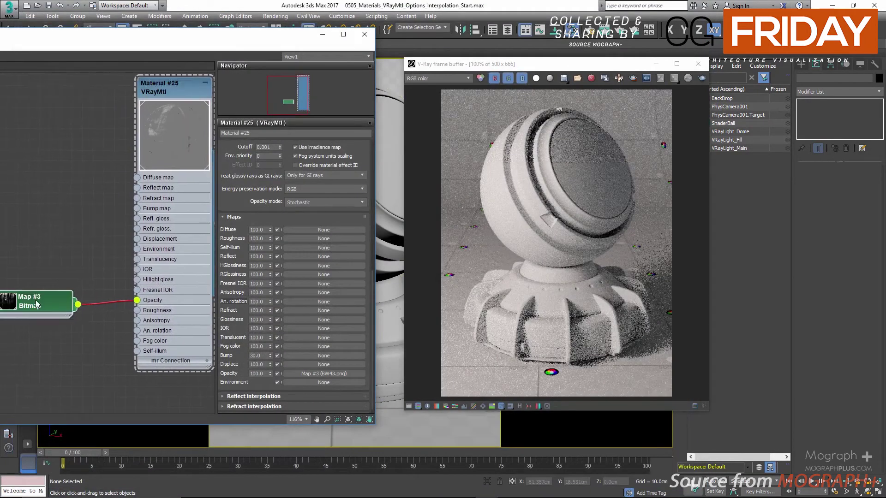
# Set the opacity bitmap's U and V tiling to 3
pyautogui.doubleClick(73, 293)
pyautogui.doubleClick(286, 191)
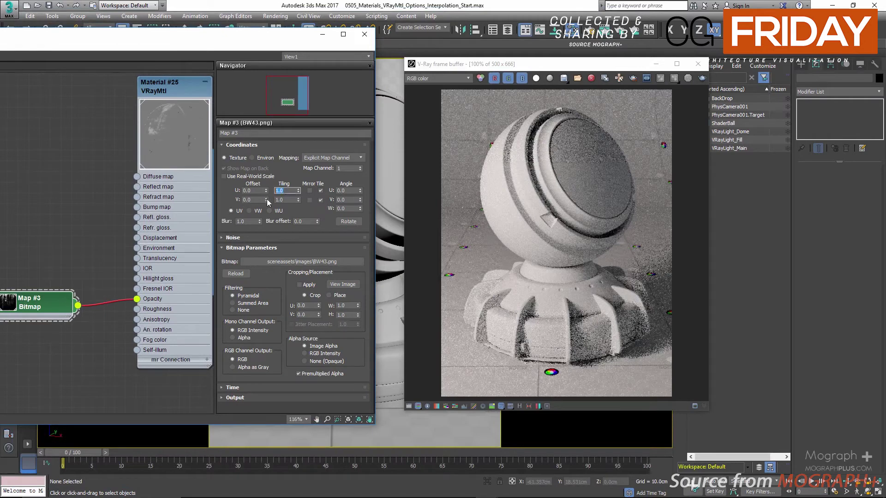
pyautogui.write('3')
pyautogui.doubleClick(282, 201)
pyautogui.write('3')
pyautogui.press('Return')
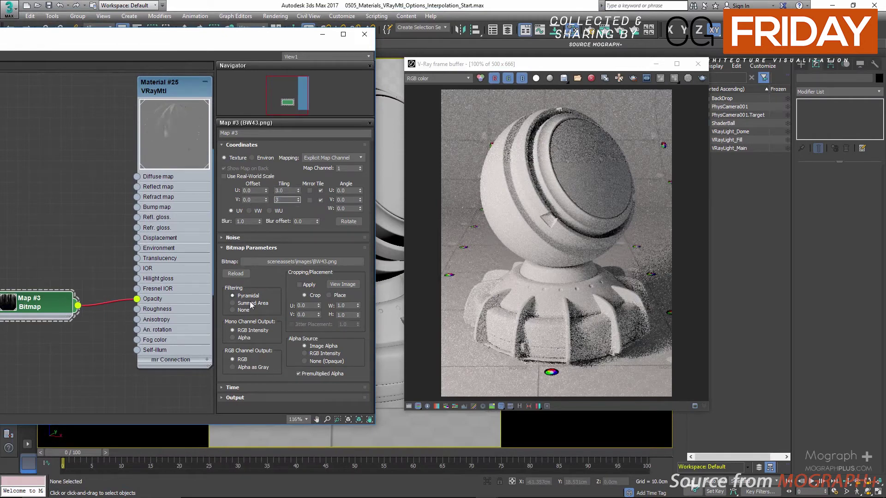
# Set the opacity bitmap's filtering to None, and enlarge its node preview and reposition the node beside the material
pyautogui.click(233, 310)
pyautogui.doubleClick(3, 302)
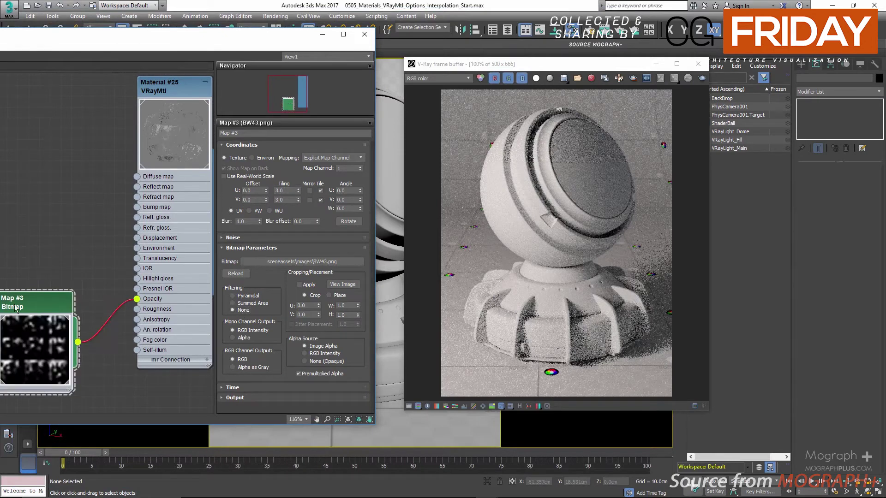
pyautogui.moveTo(21, 306); pyautogui.dragTo(32, 220)
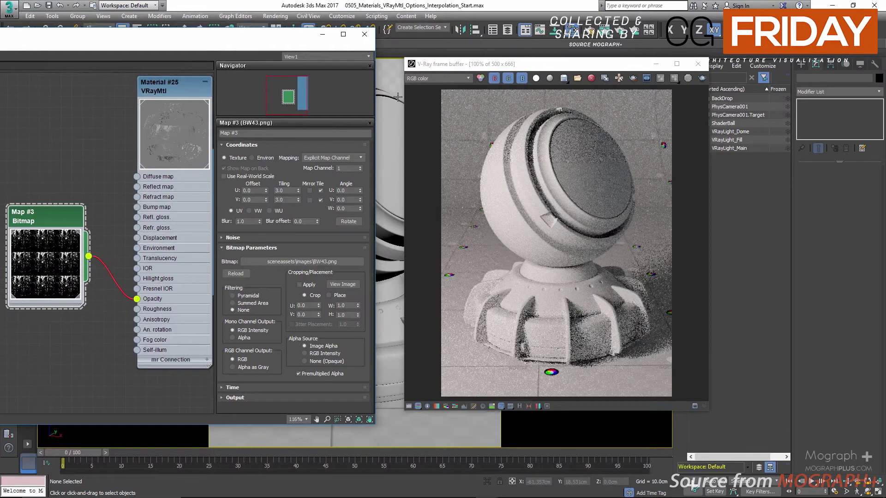
# Show the render history in the V-Ray frame buffer and clear the current image from all channels
pyautogui.click(518, 408)
pyautogui.click(591, 78)
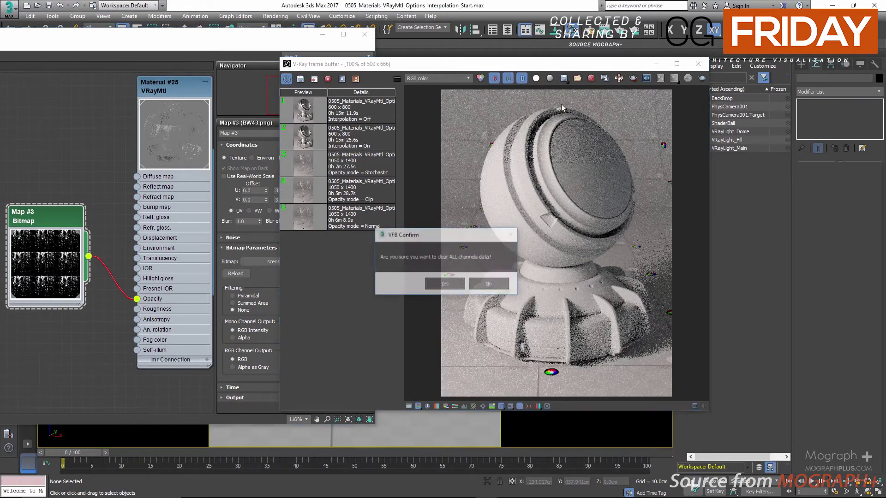
pyautogui.click(445, 284)
# Display the VRayMtl's own parameters again and return to the frame buffer with its saved Opacity mode renders
pyautogui.doubleClick(198, 88)
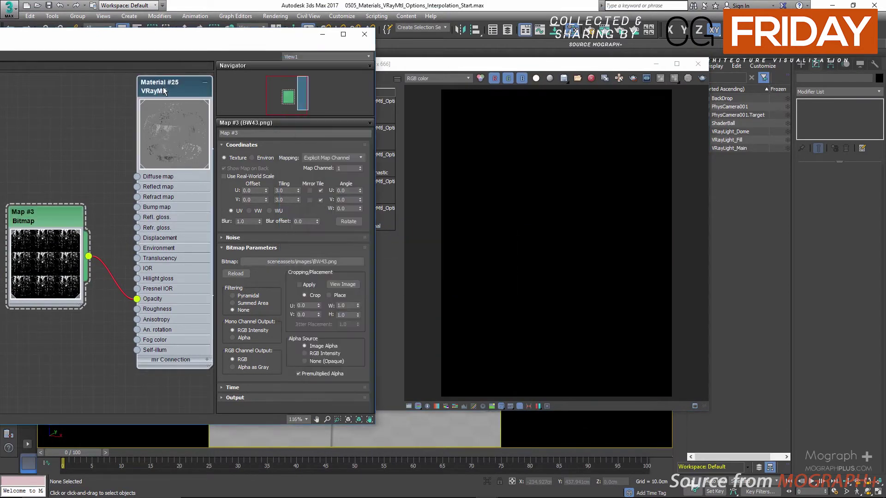
pyautogui.click(276, 323)
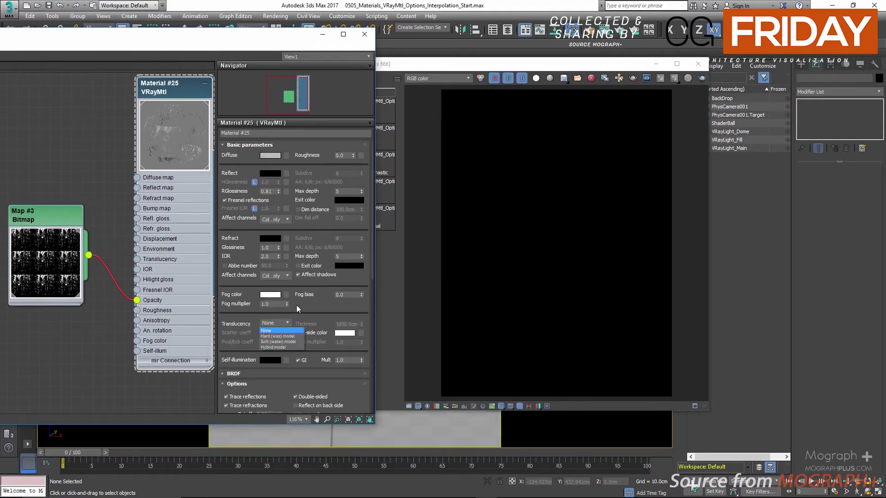
pyautogui.click(433, 76)
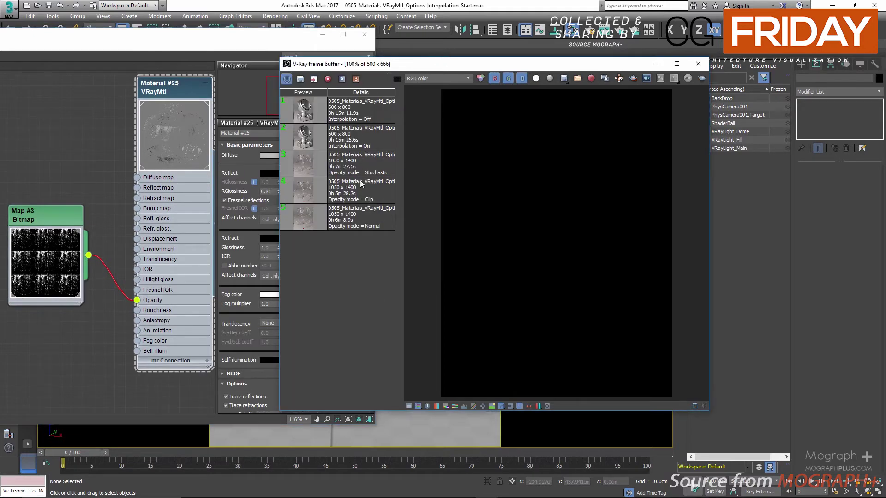
# Load the saved Opacity mode = Normal render in the frame buffer and inspect it at 100% zoom
pyautogui.click(367, 214)
pyautogui.doubleClick(367, 214)
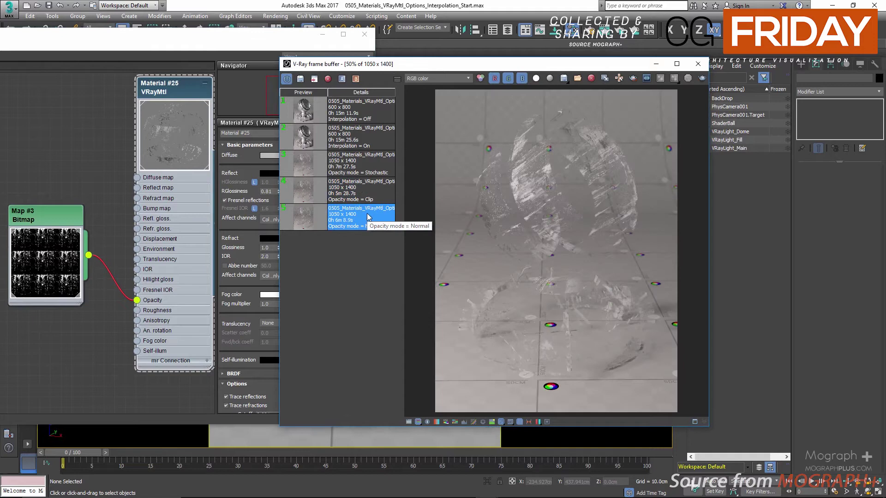
pyautogui.doubleClick(495, 195)
# Place the material editor beside the frame buffer and set the VRayMtl's Opacity mode to Normal
pyautogui.moveTo(263, 44); pyautogui.dragTo(166, 44)
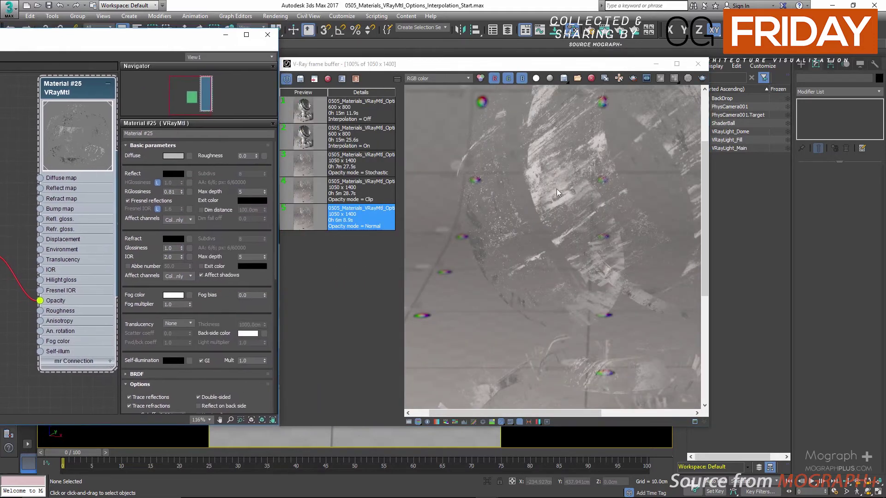
pyautogui.scroll(-2, 521, 197)
pyautogui.scroll(-5, 149, 348)
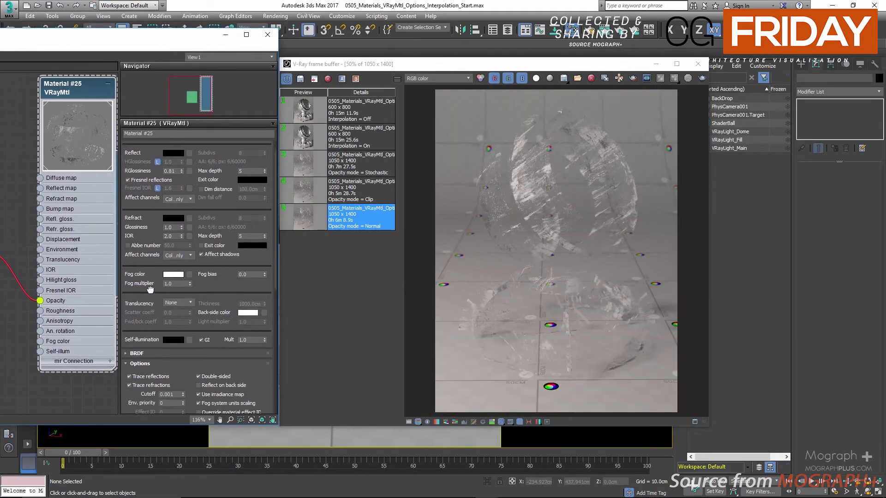
pyautogui.click(214, 346)
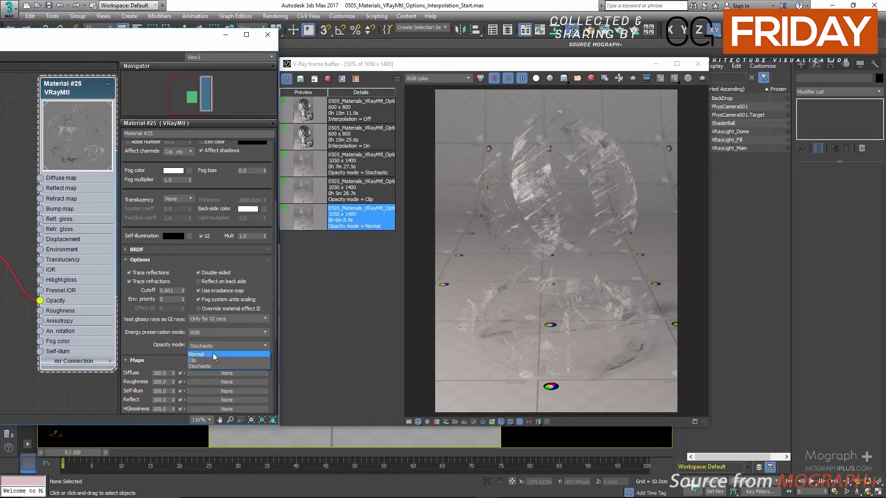
pyautogui.click(212, 353)
# Inspect the Normal render at 100% and load the saved Opacity mode = Clip render for comparison
pyautogui.scroll(2, 520, 215)
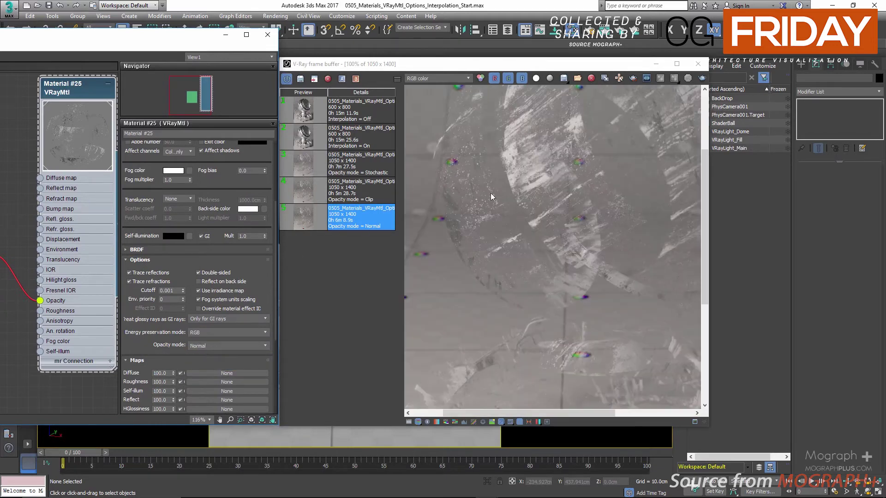
pyautogui.click(307, 190)
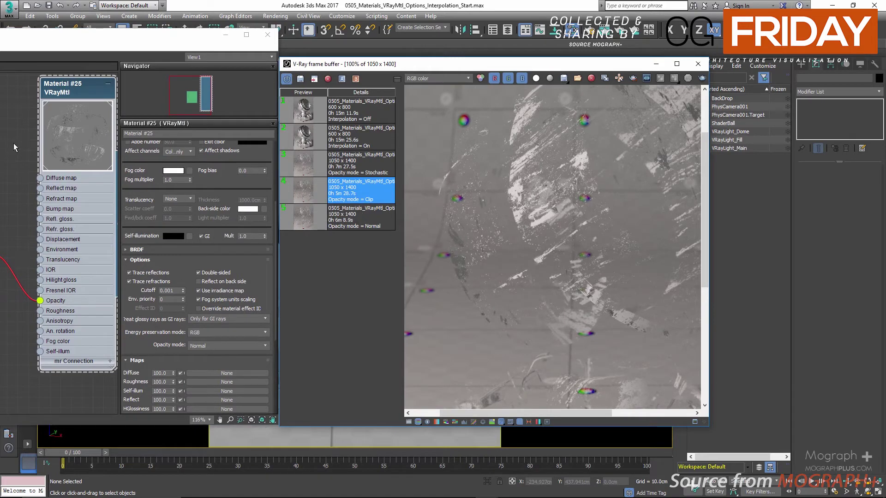
# View the opacity bitmap BW43.png at full size, examine its black, white and grey areas, and close the image
pyautogui.click(91, 48)
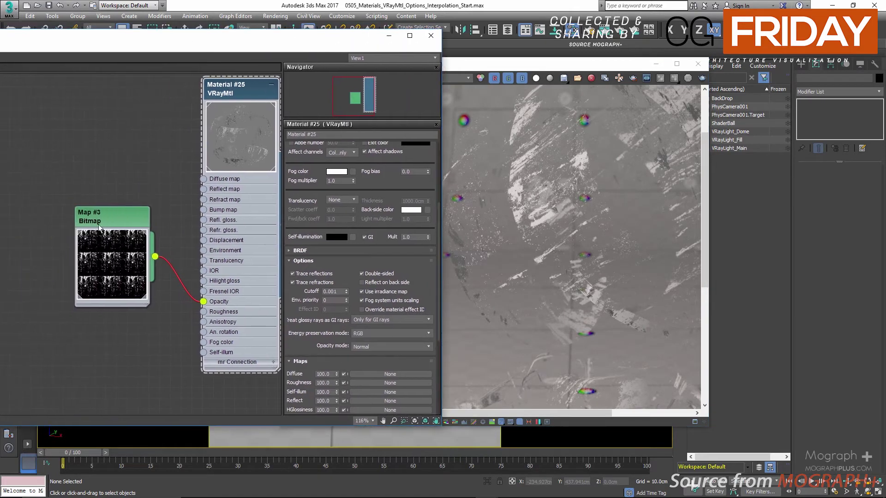
pyautogui.click(115, 225)
pyautogui.click(398, 287)
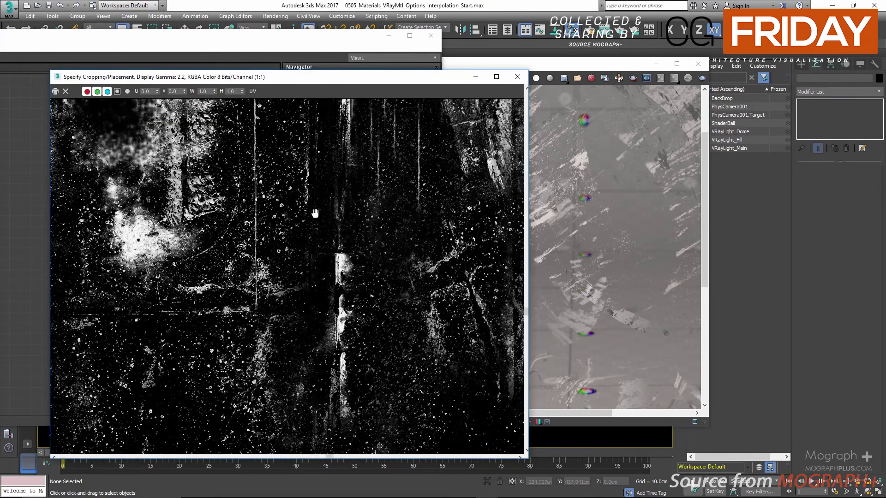
pyautogui.scroll(-2, 312, 212)
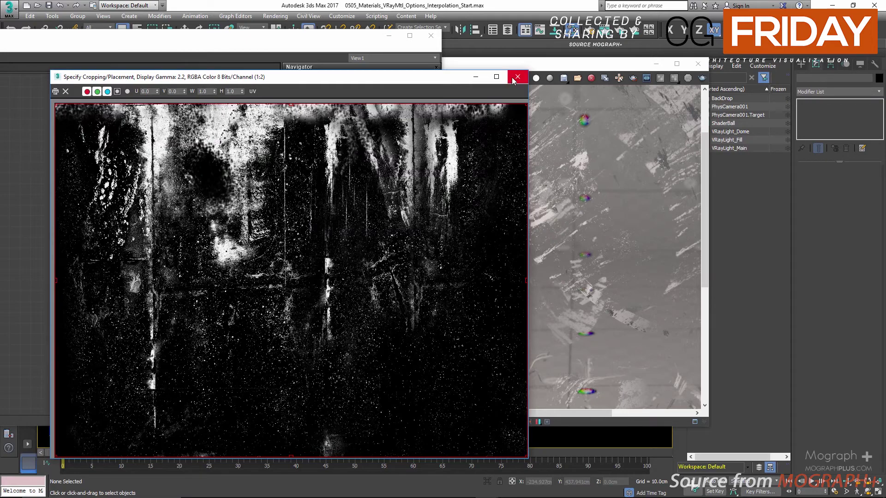
pyautogui.scroll(2, 308, 144)
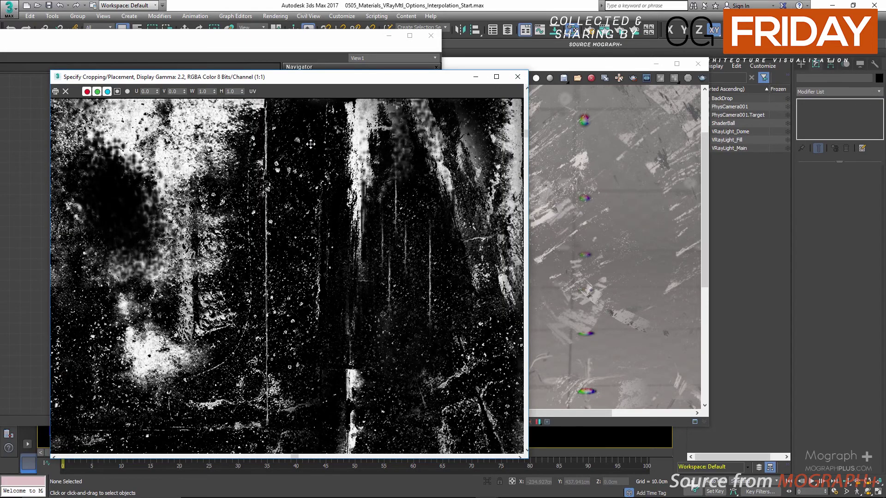
pyautogui.scroll(-2, 311, 144)
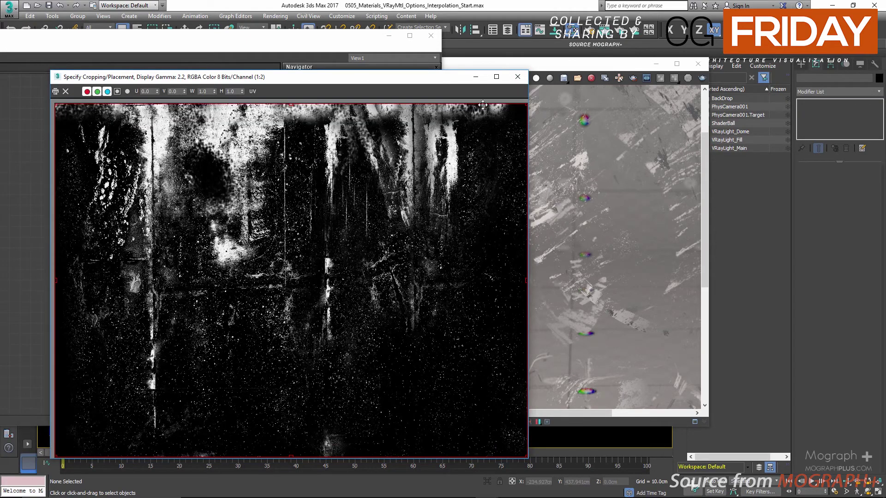
pyautogui.click(517, 77)
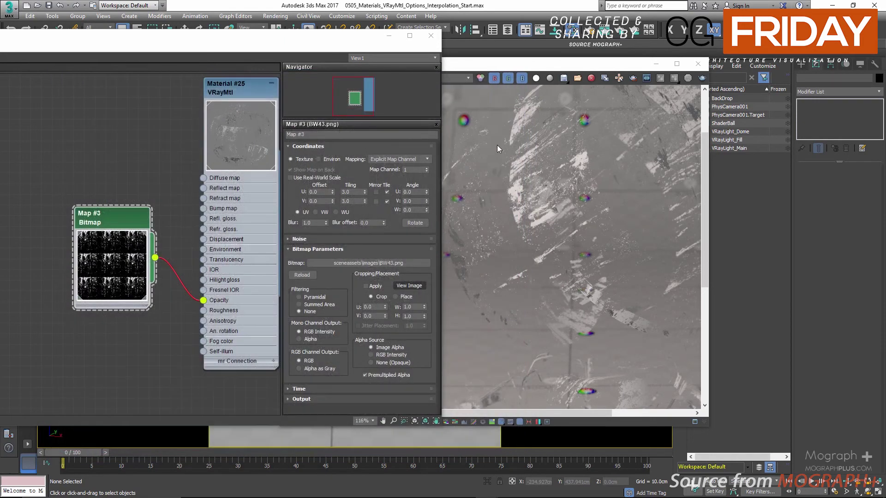
# Compare the saved Clip and Normal opacity renders around the lower part of the shader ball at 100% zoom
pyautogui.click(497, 151)
pyautogui.scroll(-1, 498, 152)
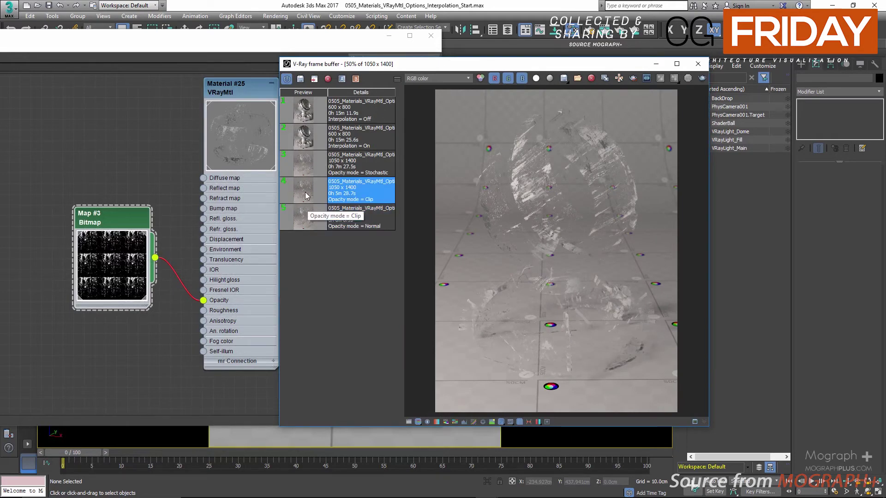
pyautogui.scroll(1, 475, 192)
pyautogui.moveTo(566, 360); pyautogui.dragTo(440, 199)
pyautogui.click(300, 213)
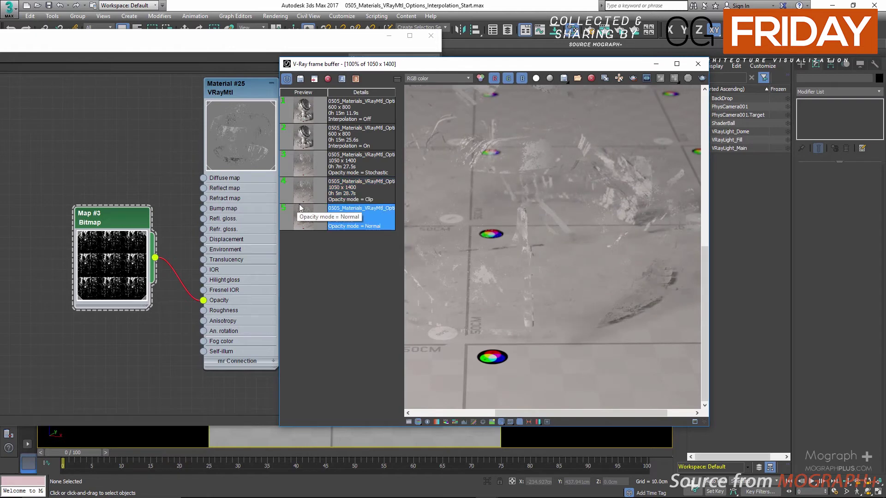
pyautogui.click(302, 190)
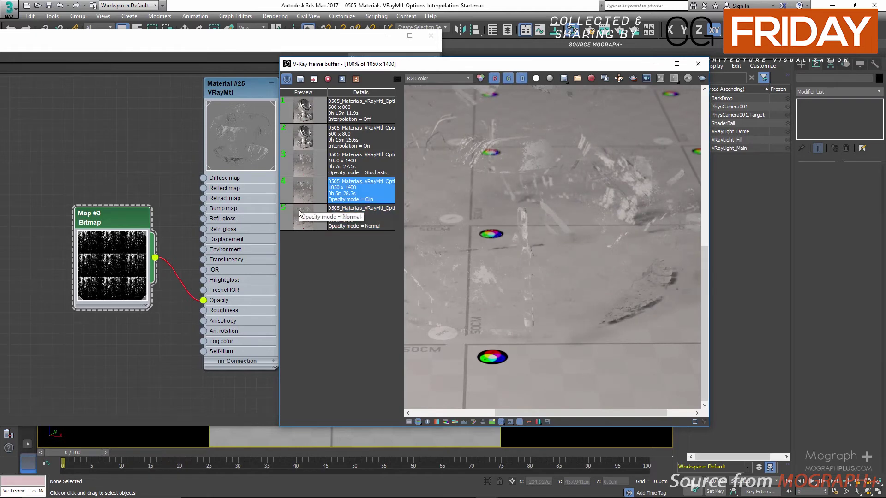
pyautogui.click(303, 208)
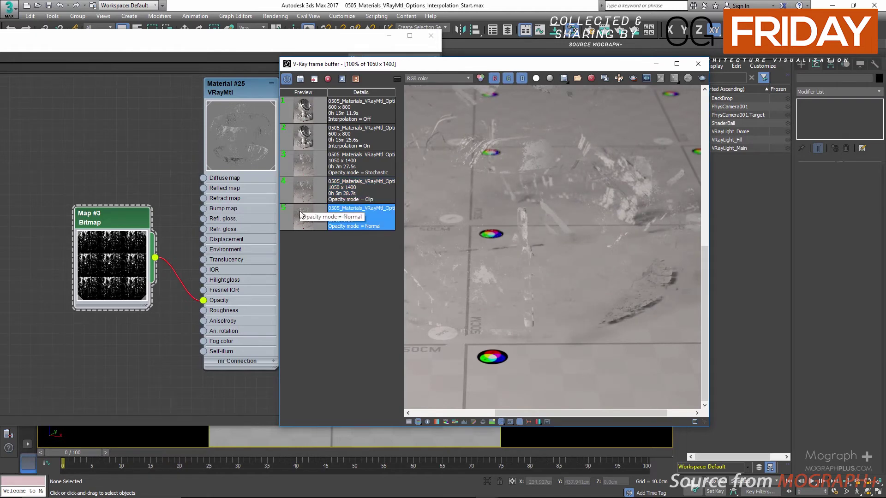
pyautogui.moveTo(494, 215)
pyautogui.mouseDown(button='middle')
pyautogui.moveTo(628, 233)
pyautogui.moveTo(481, 212)
pyautogui.mouseUp(button='middle')
pyautogui.click(303, 187)
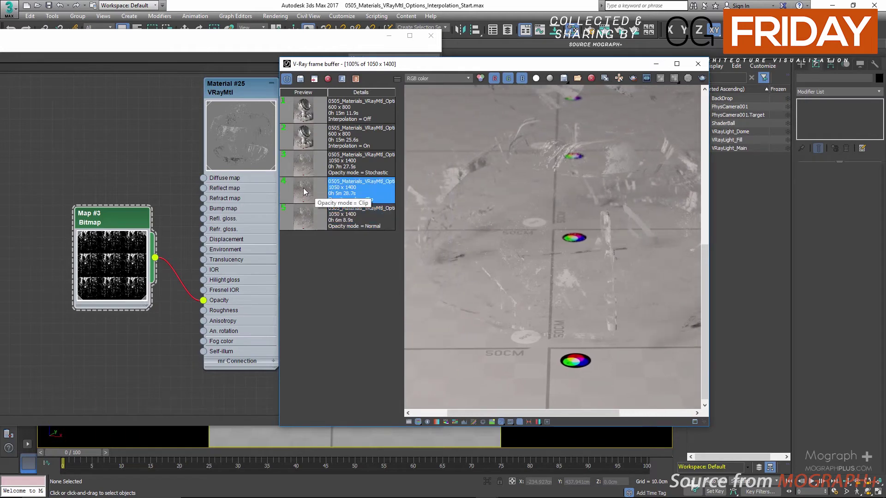
pyautogui.click(304, 218)
# Compare the Clip and Normal renders on the upper part of the shader ball at 200% zoom
pyautogui.scroll(2, 517, 188)
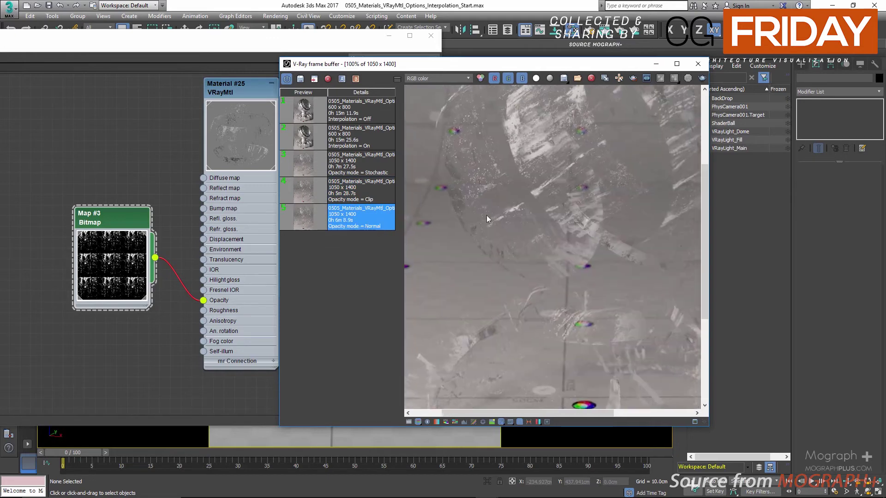
pyautogui.moveTo(486, 215); pyautogui.dragTo(547, 206, button='middle')
pyautogui.click(306, 190)
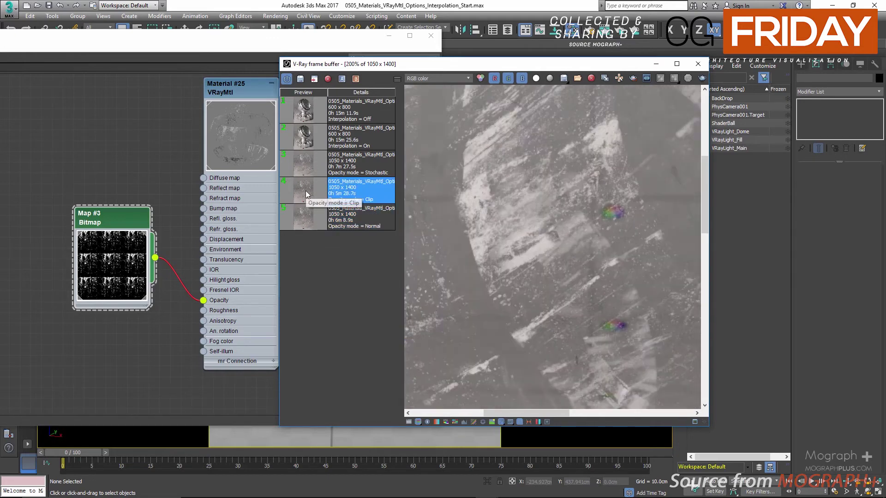
pyautogui.click(294, 222)
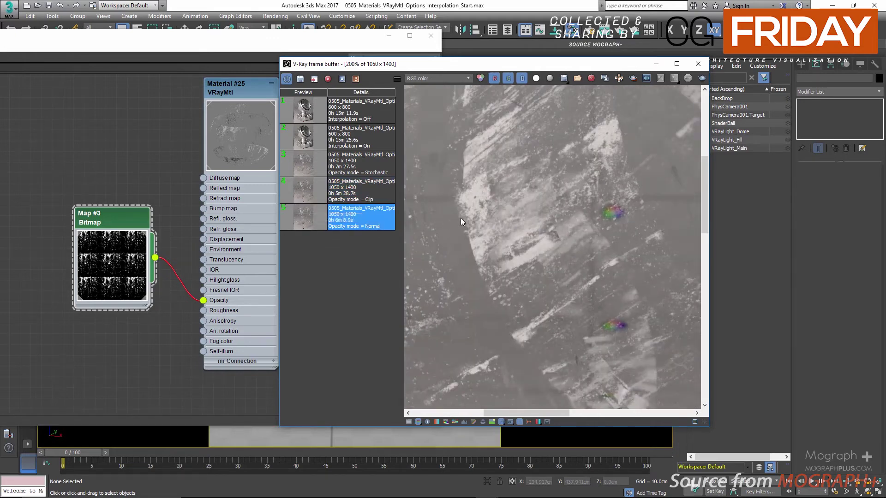
pyautogui.scroll(-2, 461, 218)
# Load the saved Opacity mode = Stochastic render and compare its scratch details with the Clip render at 200% zoom
pyautogui.click(302, 162)
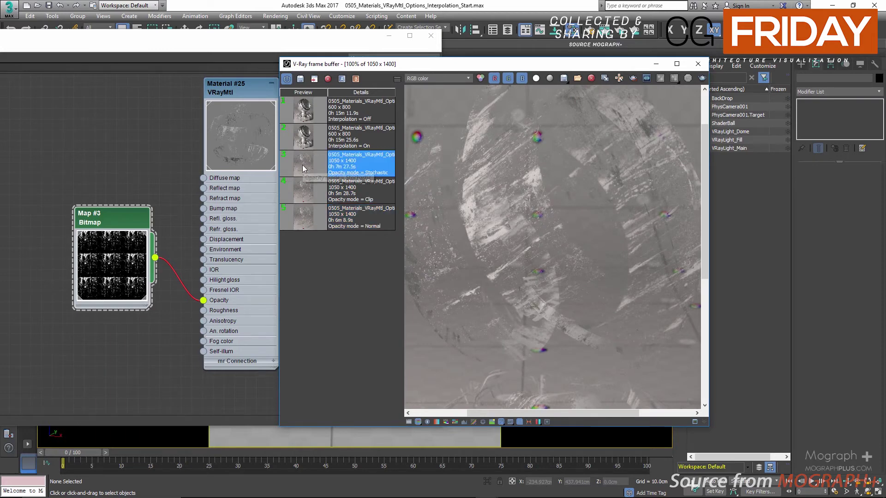
pyautogui.scroll(2, 454, 200)
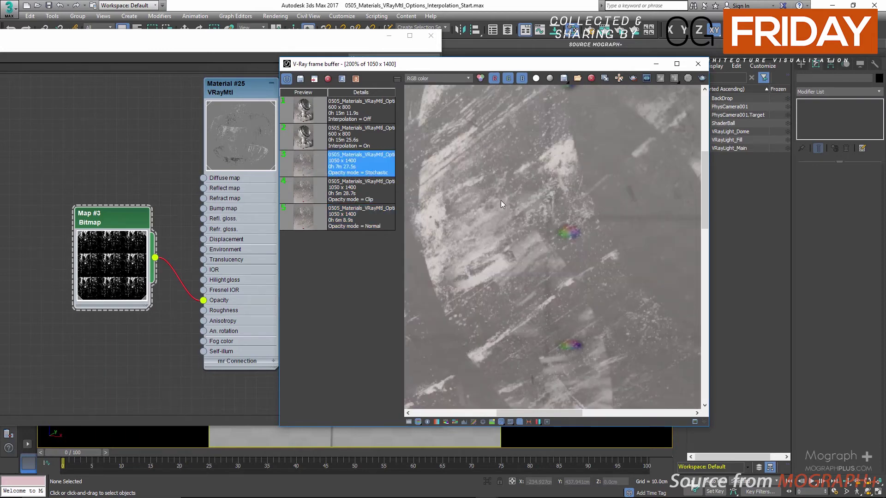
pyautogui.moveTo(547, 220); pyautogui.dragTo(522, 265, button='middle')
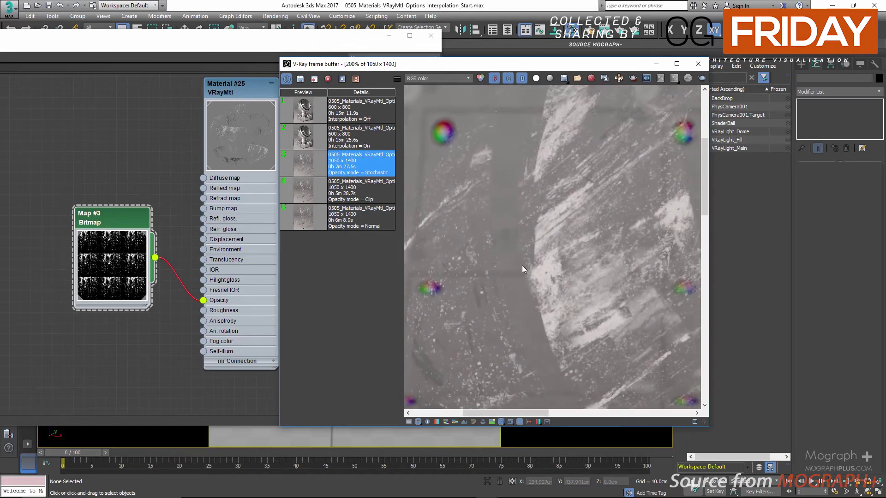
pyautogui.click(306, 192)
pyautogui.click(300, 165)
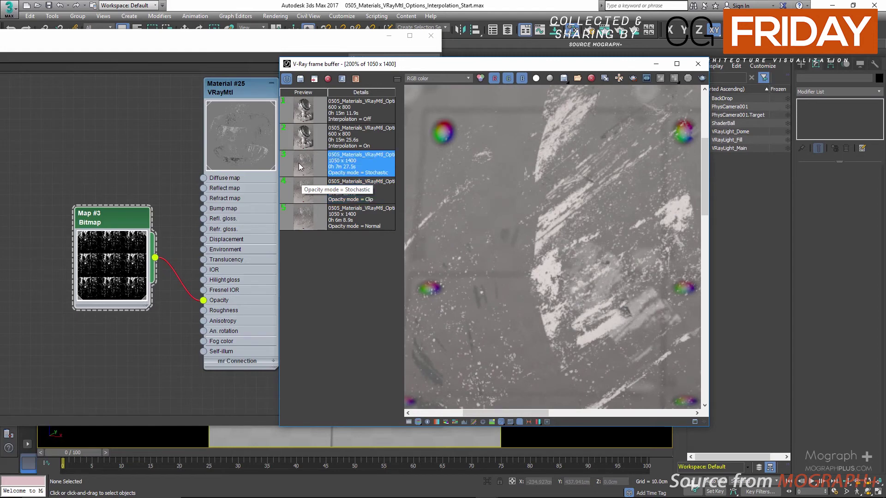
pyautogui.scroll(-2, 525, 215)
pyautogui.moveTo(525, 215); pyautogui.dragTo(536, 229, button='middle')
pyautogui.scroll(-1, 515, 235)
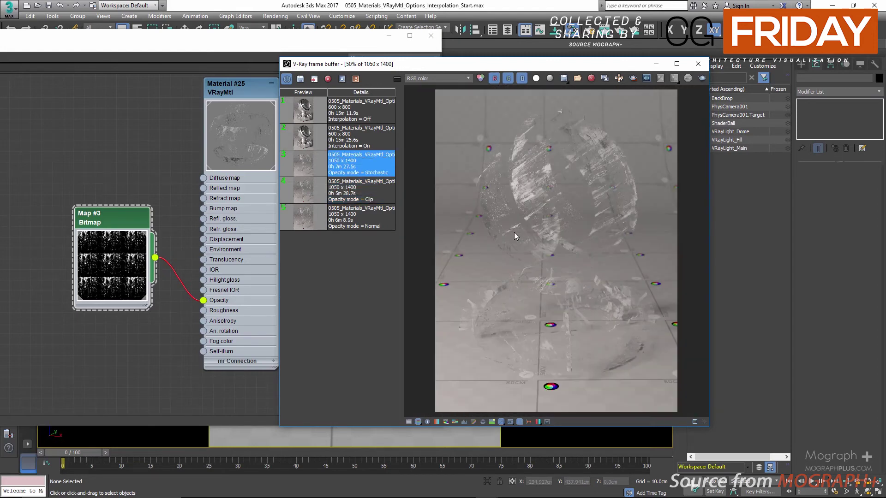
# Set the VRayMtl's Opacity mode to Stochastic and delete the bitmap node connected to its opacity
pyautogui.click(162, 324)
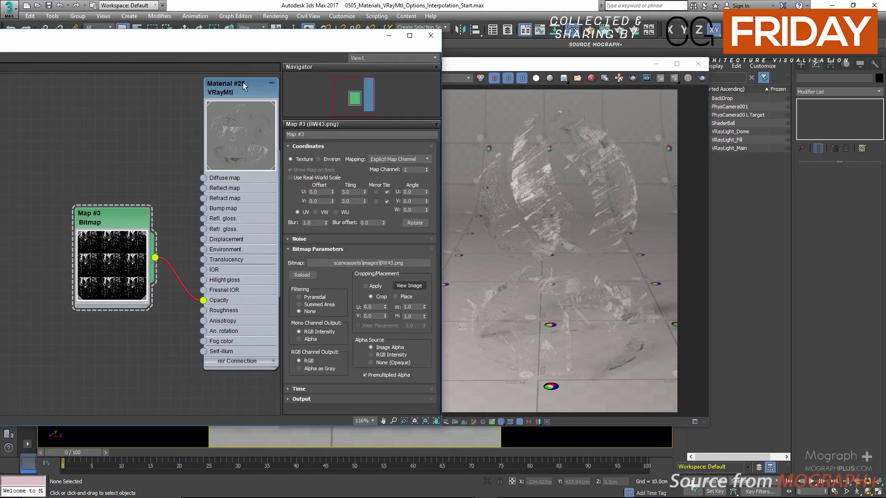
pyautogui.doubleClick(238, 91)
pyautogui.scroll(-10, 315, 342)
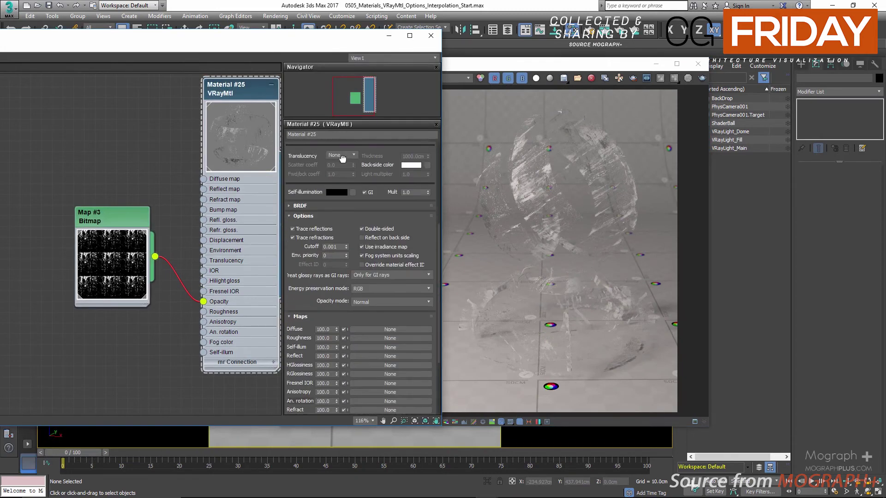
pyautogui.click(368, 286)
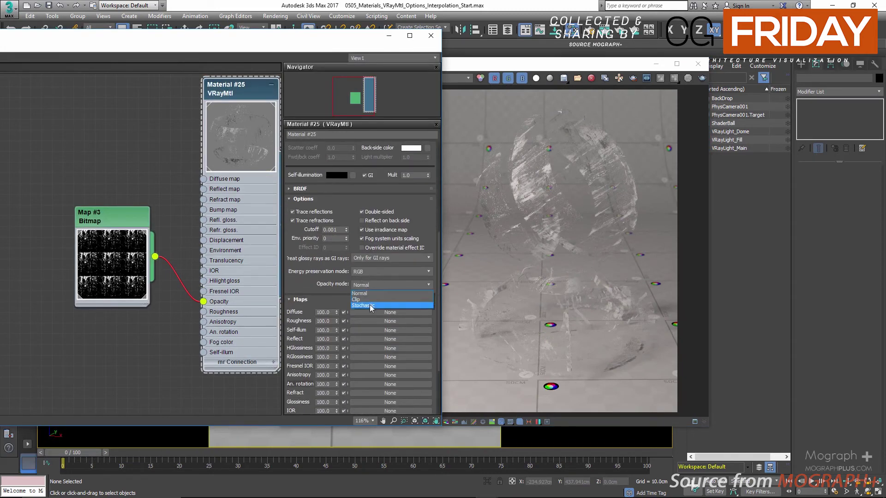
pyautogui.click(371, 306)
pyautogui.click(109, 251)
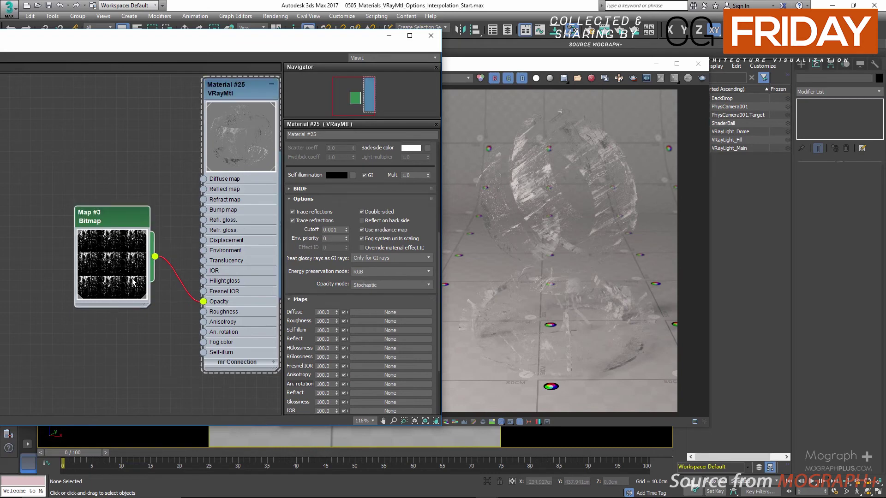
pyautogui.press('Delete')
# Expand only the material's Reflect interpolation and Refract interpolation settings, and shift its node away from the parameters
pyautogui.click(304, 299)
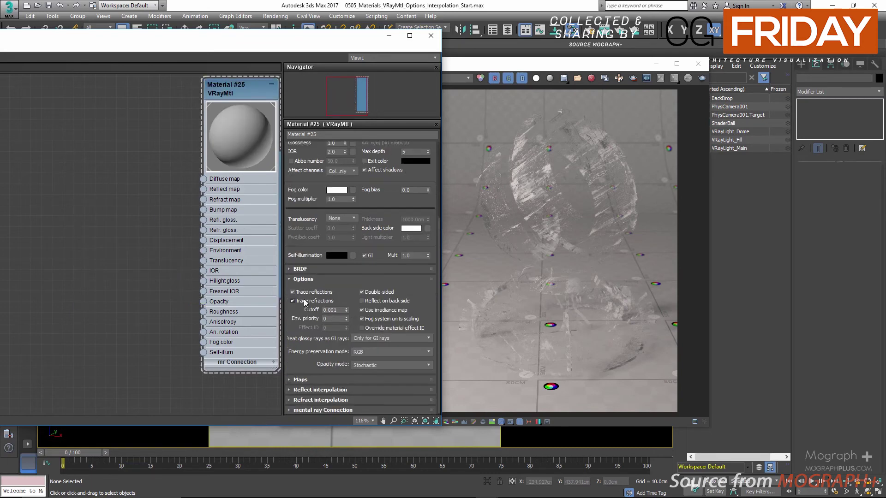
pyautogui.click(308, 281)
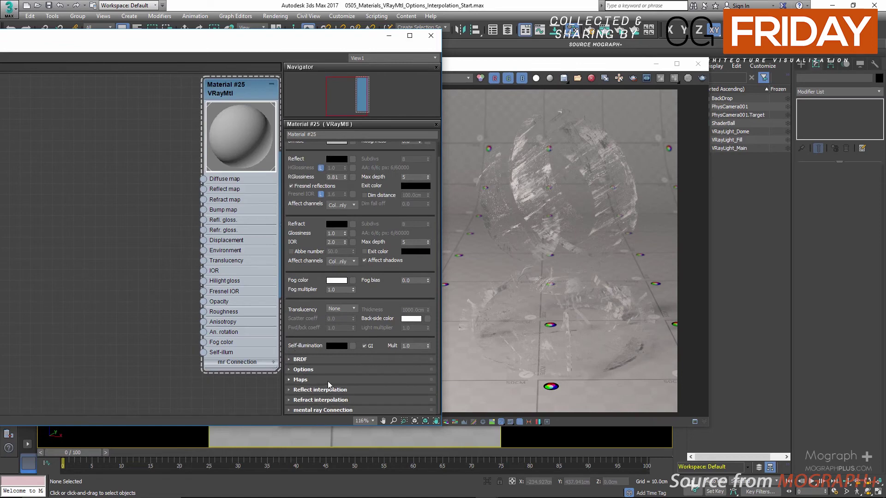
pyautogui.click(316, 390)
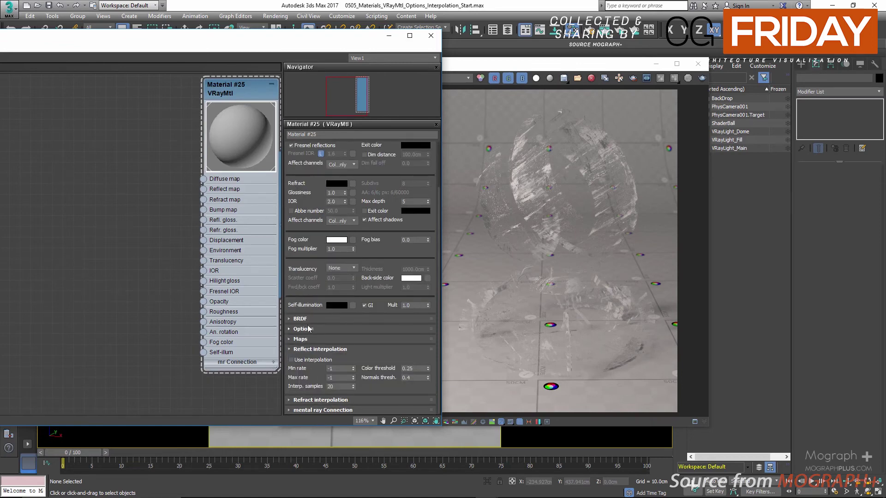
pyautogui.moveTo(312, 195); pyautogui.dragTo(307, 304)
pyautogui.click(297, 147)
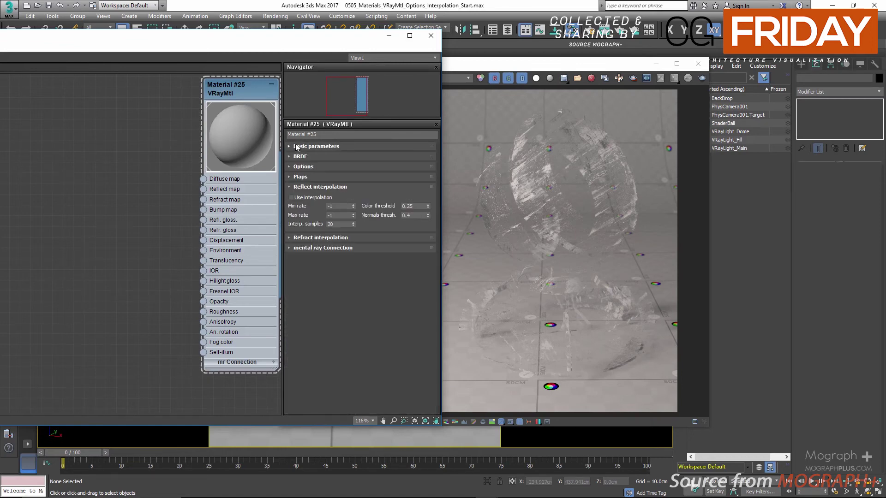
pyautogui.click(307, 238)
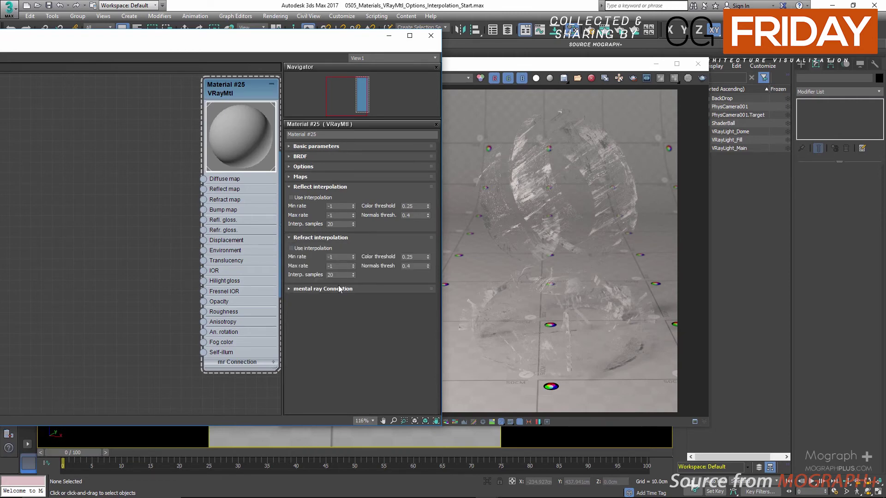
pyautogui.moveTo(228, 95); pyautogui.dragTo(187, 101)
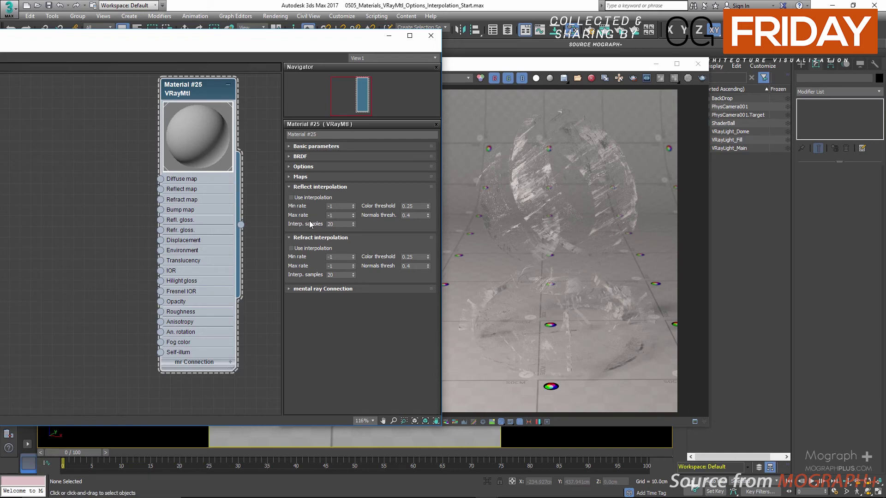
# Darken the material's Diffuse colour to near black with a value of 3
pyautogui.click(338, 147)
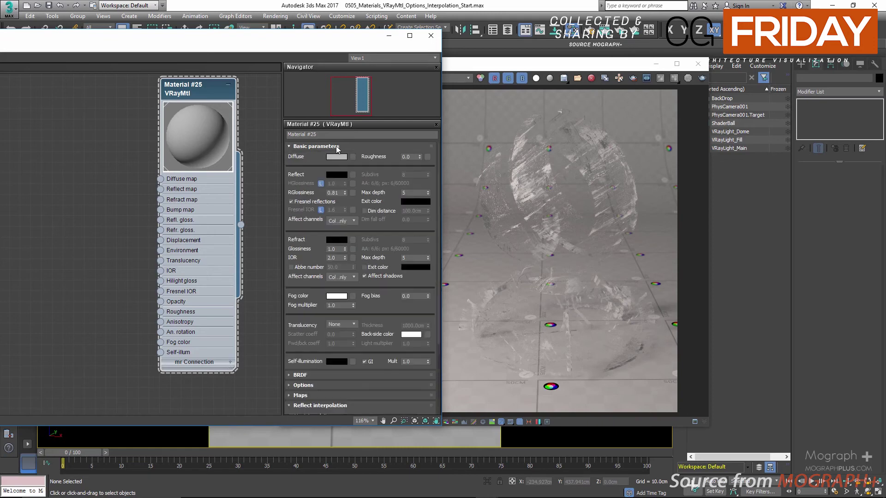
pyautogui.click(336, 156)
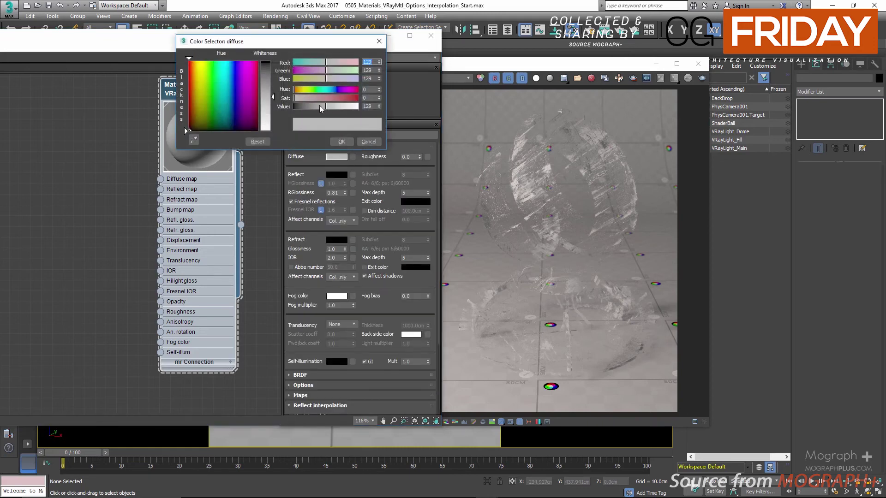
pyautogui.moveTo(321, 109); pyautogui.dragTo(294, 110)
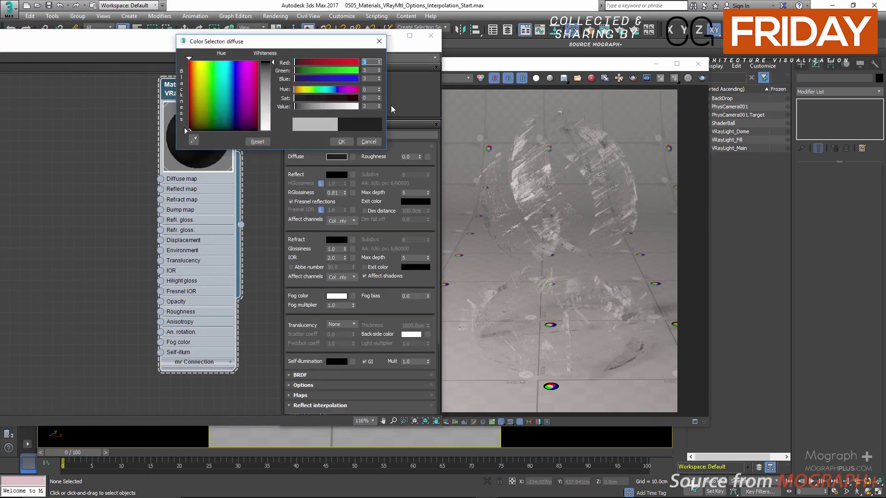
pyautogui.click(341, 142)
# Brighten the material's Reflect colour to a light grey with a value of 219
pyautogui.click(337, 174)
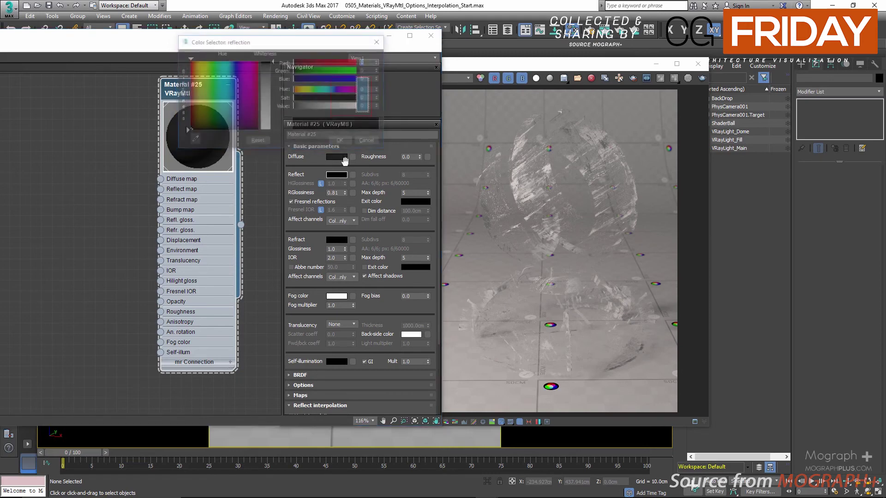
pyautogui.moveTo(344, 108); pyautogui.dragTo(349, 111)
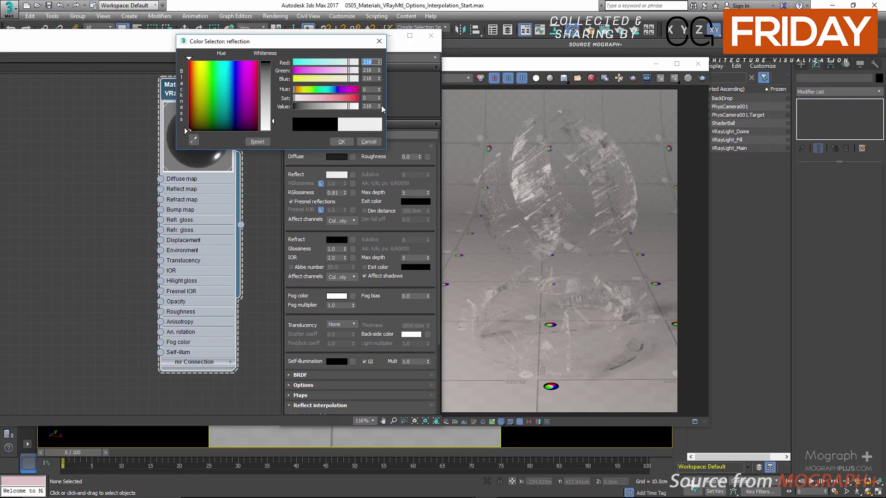
pyautogui.click(379, 104)
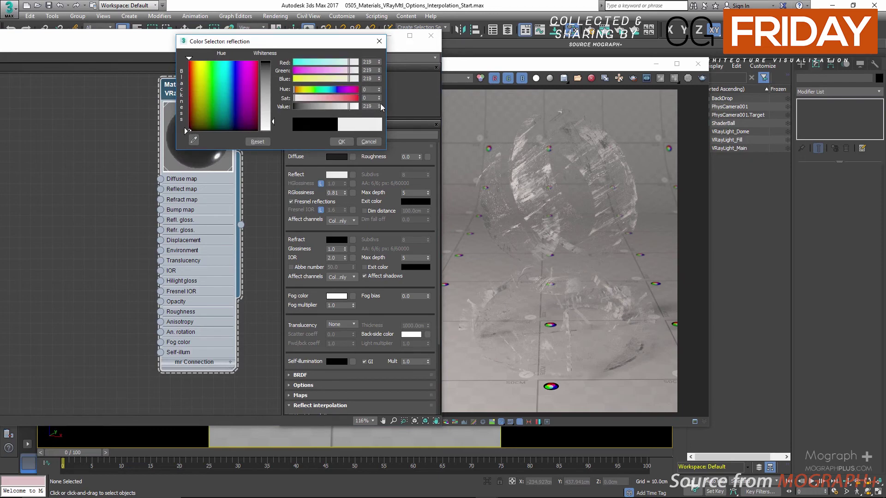
pyautogui.click(342, 142)
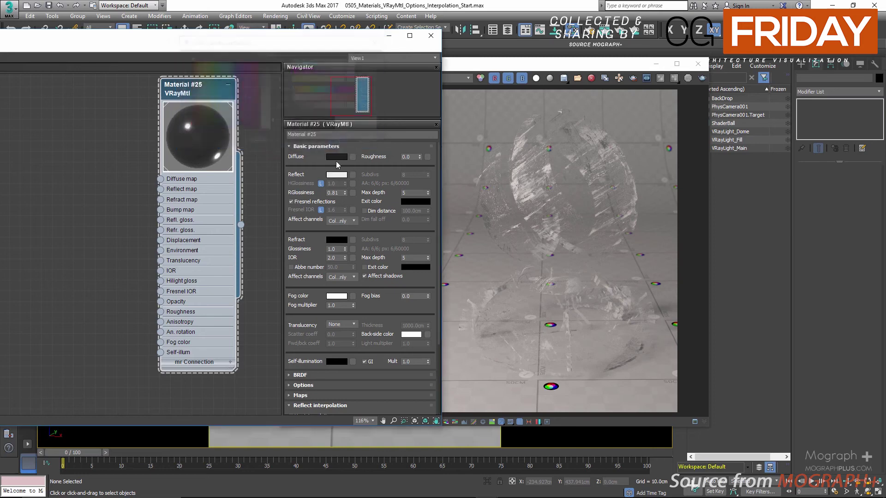
# Set the material's refraction IOR to 25
pyautogui.click(336, 257)
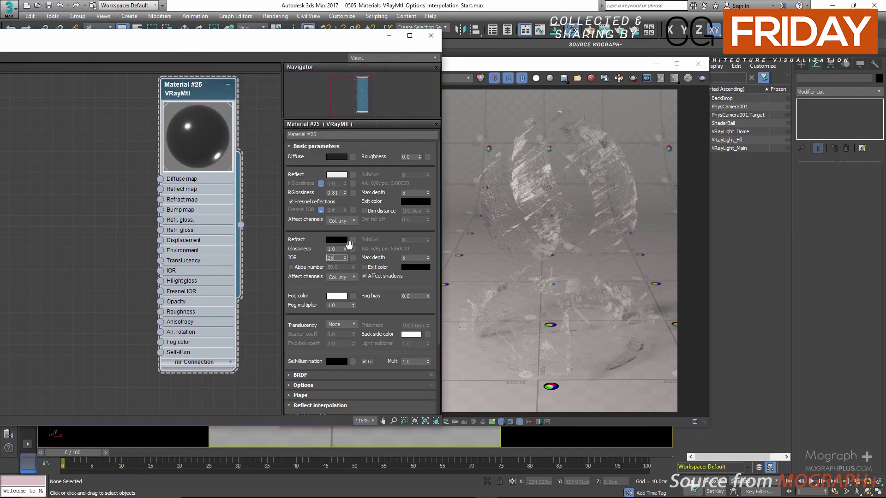
pyautogui.write('25')
pyautogui.press('Return')
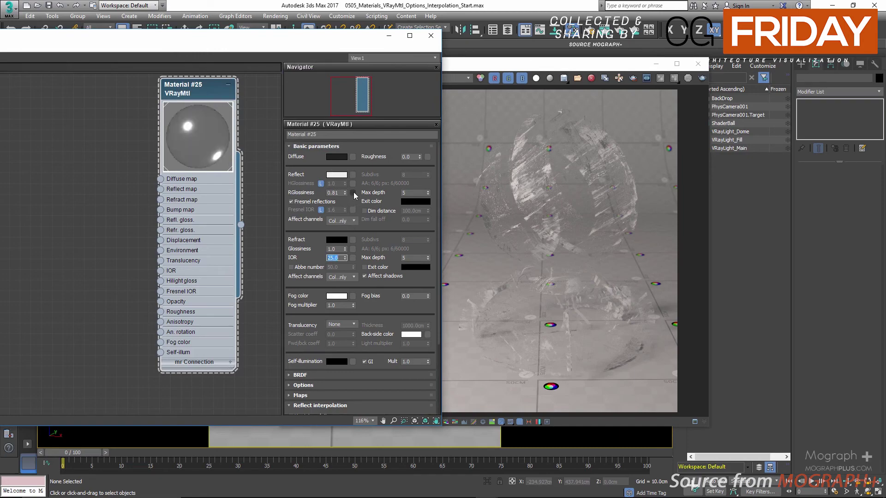
# Assign a Bitmap map using BW38_blurred.png to the material's reflection glossiness
pyautogui.click(354, 193)
pyautogui.doubleClick(264, 133)
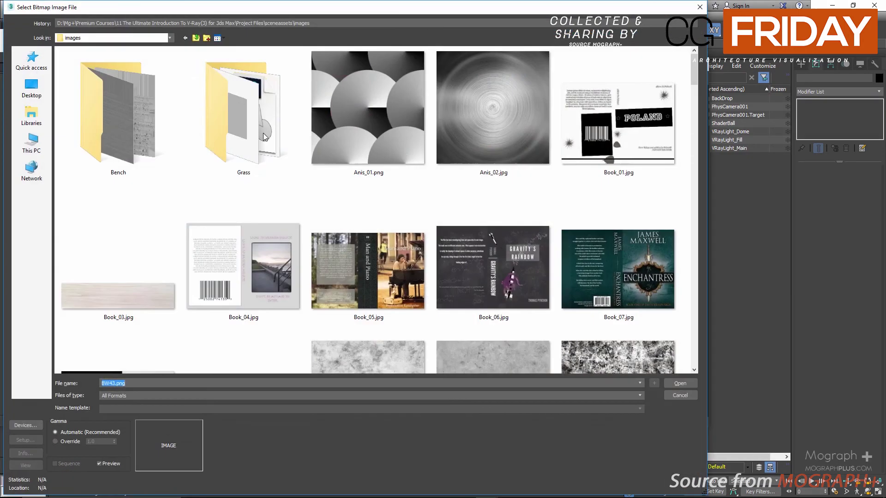
pyautogui.scroll(-15, 264, 136)
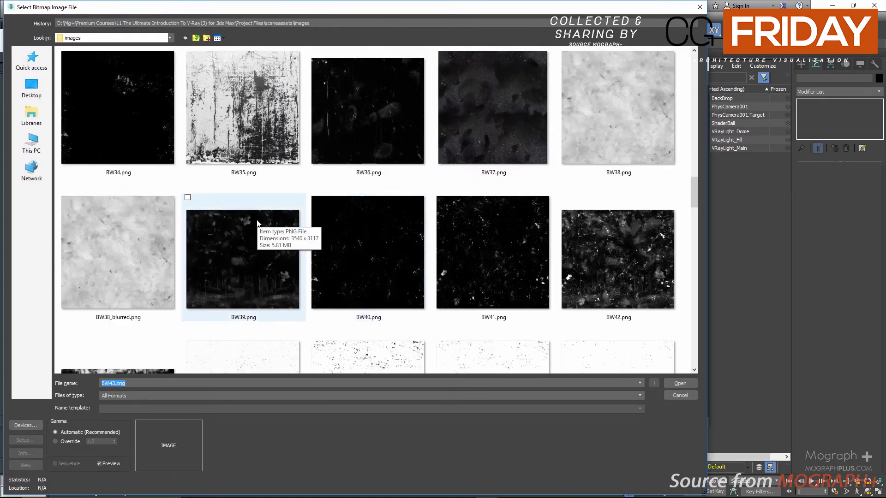
pyautogui.doubleClick(92, 261)
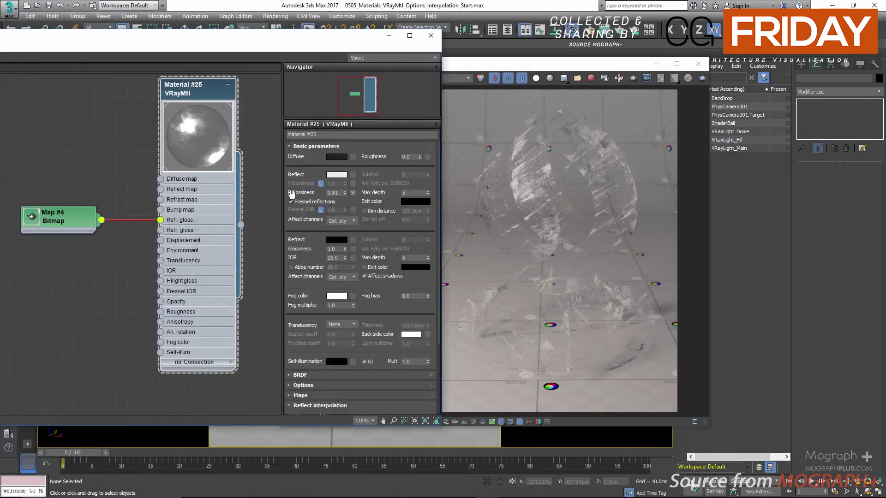
# Replace the image in the bitmap feeding the reflection glossiness with BW38.png
pyautogui.doubleClick(60, 225)
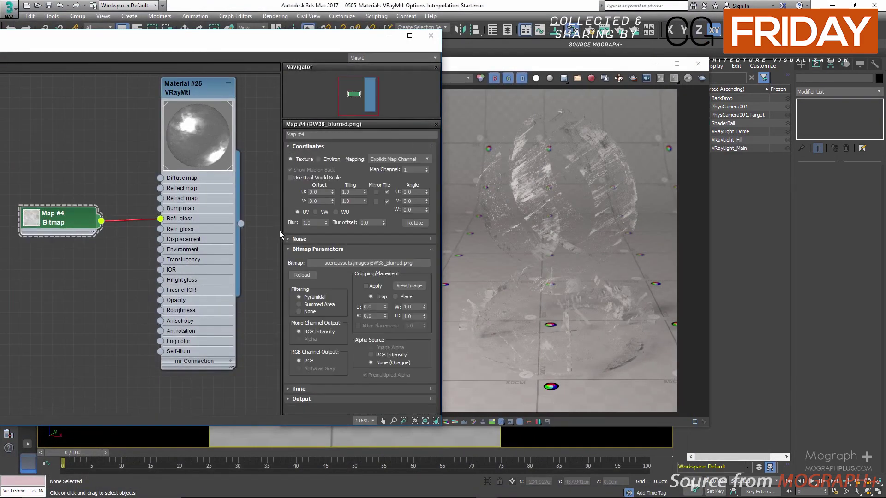
pyautogui.click(351, 262)
pyautogui.scroll(-10, 257, 262)
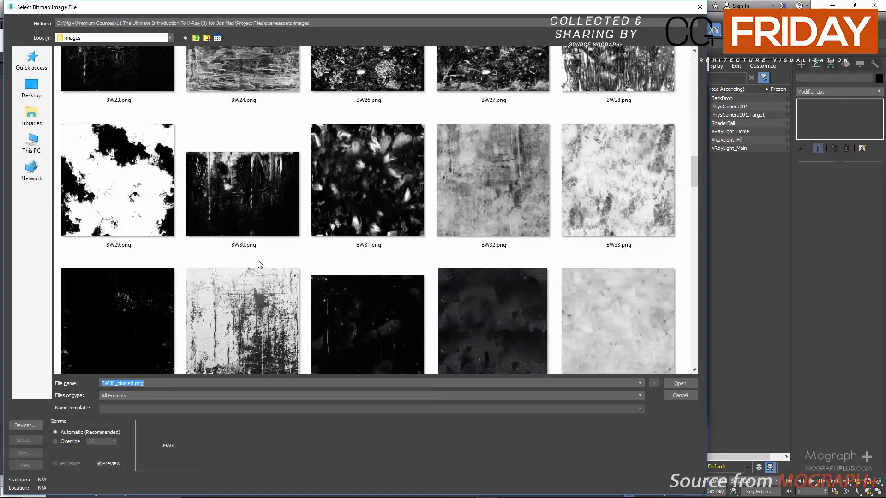
pyautogui.scroll(-5, 267, 257)
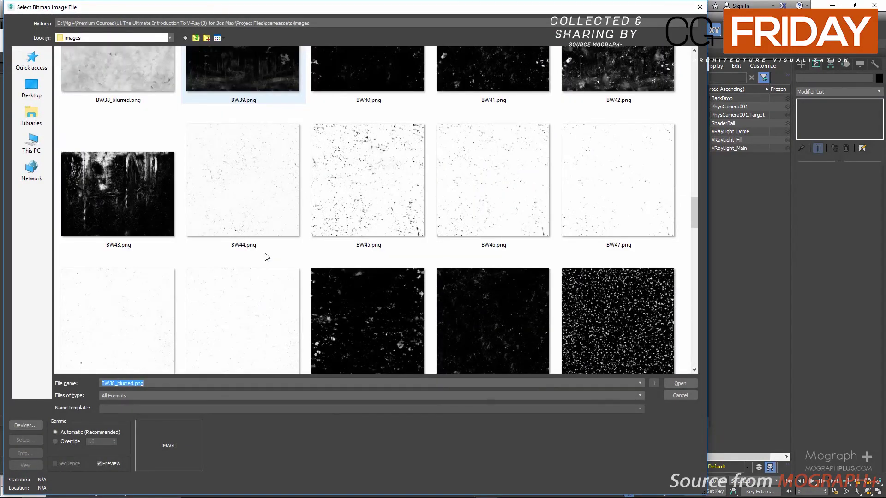
pyautogui.scroll(3, 264, 251)
pyautogui.doubleClick(580, 132)
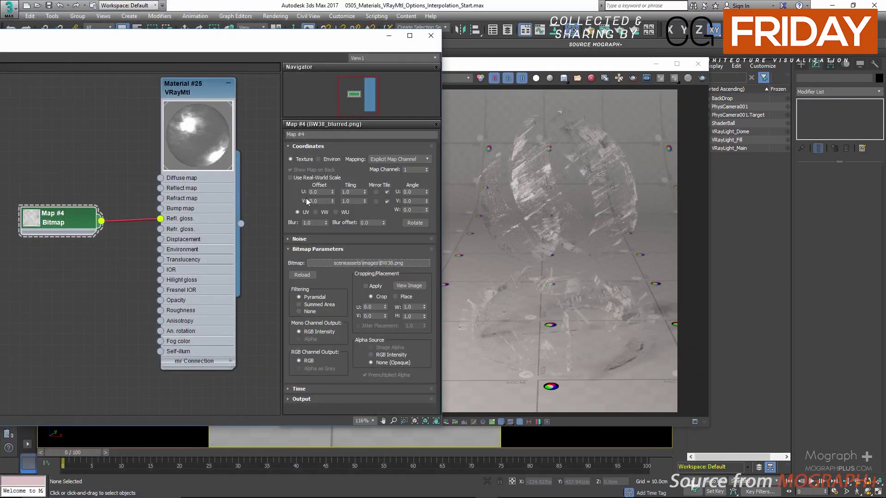
# Enable Use interpolation in the VRayMtl's Reflect interpolation settings and set its Min rate to -2
pyautogui.doubleClick(193, 90)
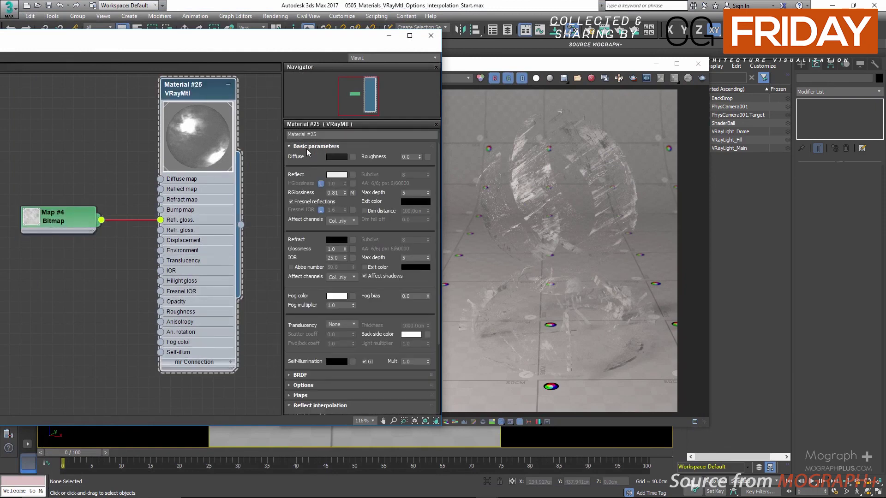
pyautogui.click(311, 146)
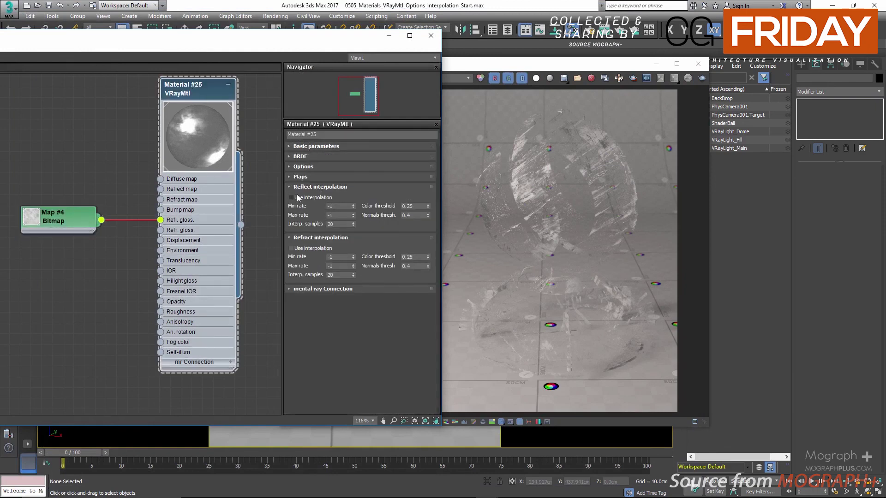
pyautogui.doubleClick(338, 206)
pyautogui.write('-2')
pyautogui.press('Return')
pyautogui.click(312, 158)
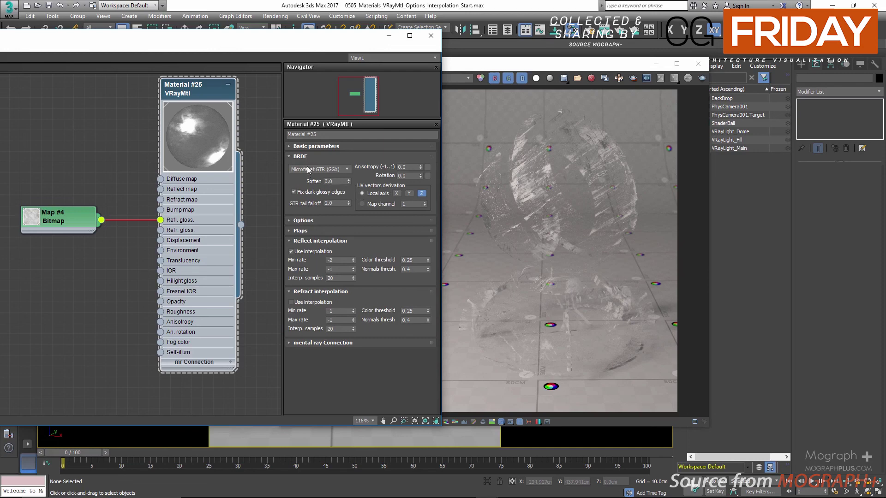
pyautogui.click(312, 157)
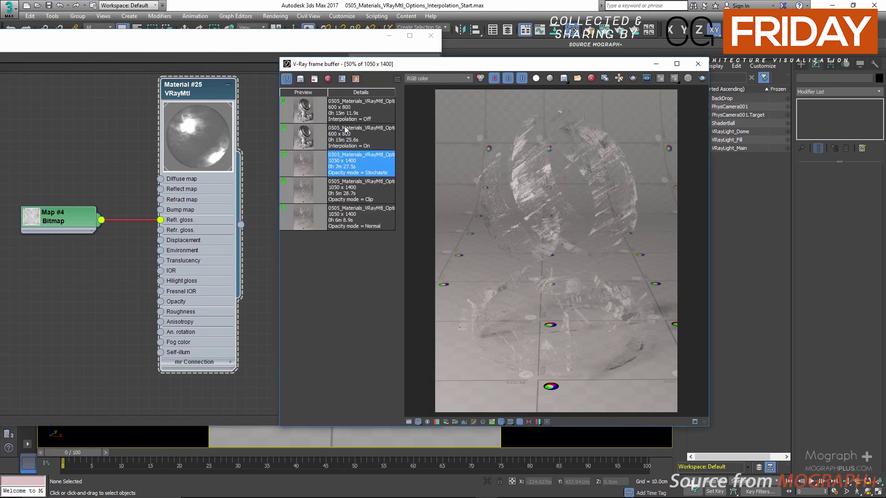
# Load the saved Interpolation = On render, move the frame buffer clear of the material parameters, and compare it with the Interpolation = Off render
pyautogui.doubleClick(305, 141)
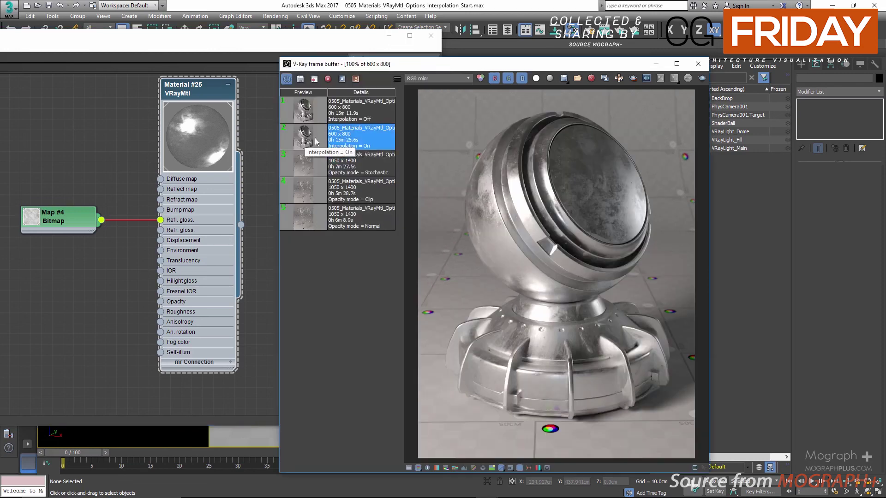
pyautogui.moveTo(542, 68); pyautogui.dragTo(683, 49)
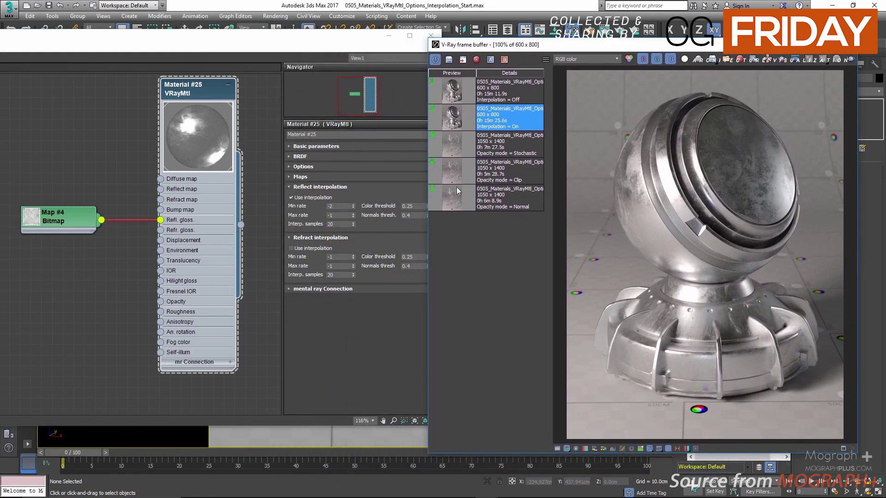
pyautogui.click(455, 93)
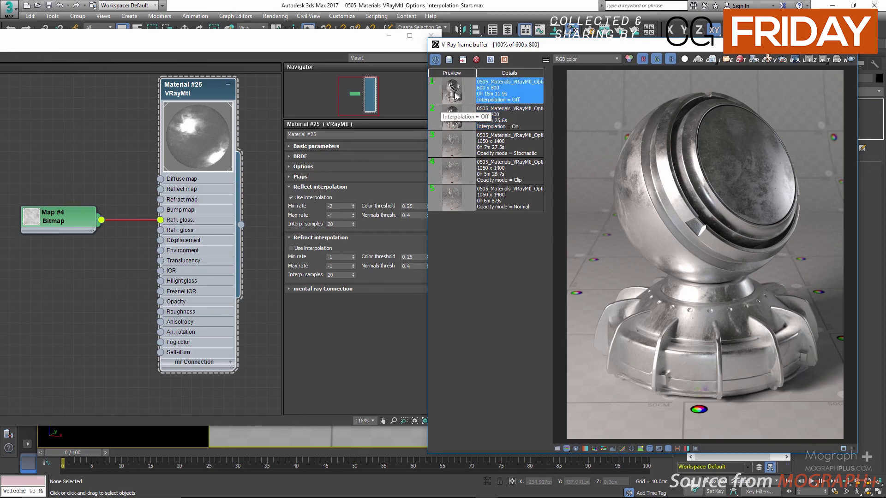
pyautogui.click(452, 124)
pyautogui.click(452, 97)
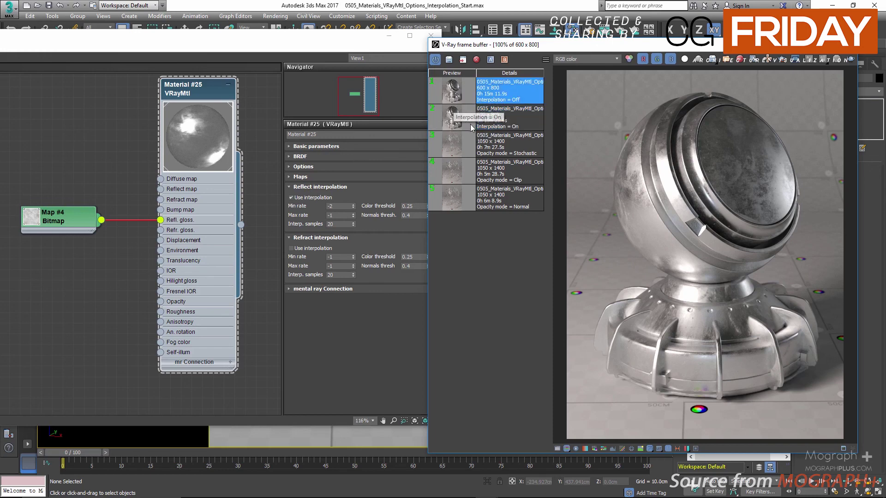
pyautogui.click(441, 128)
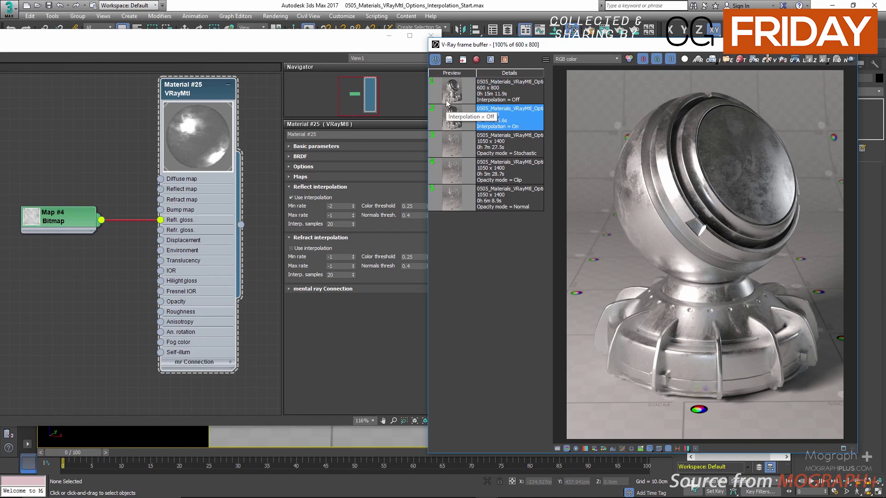
pyautogui.click(448, 100)
# Compare the Interpolation = On and Interpolation = Off renders on the shader ball's upper part at 200% zoom
pyautogui.scroll(1, 681, 200)
pyautogui.moveTo(655, 177); pyautogui.dragTo(677, 239, button='middle')
pyautogui.click(458, 117)
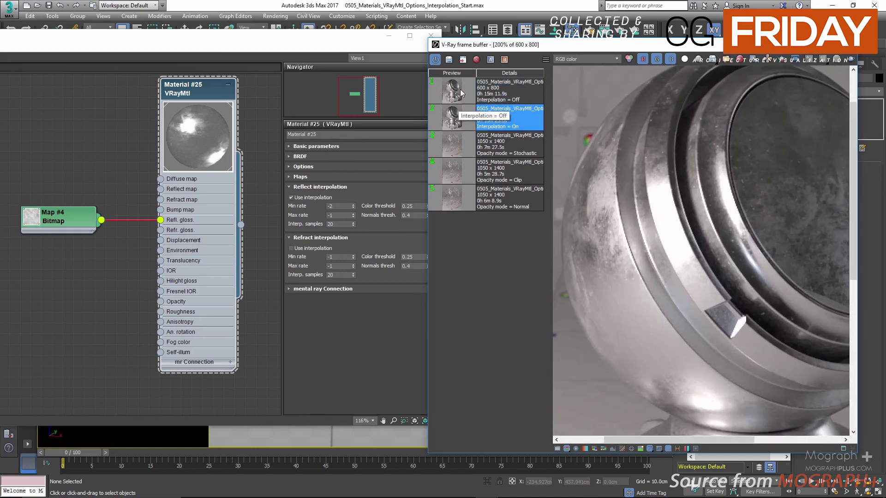
pyautogui.click(461, 91)
pyautogui.click(461, 111)
pyautogui.click(461, 82)
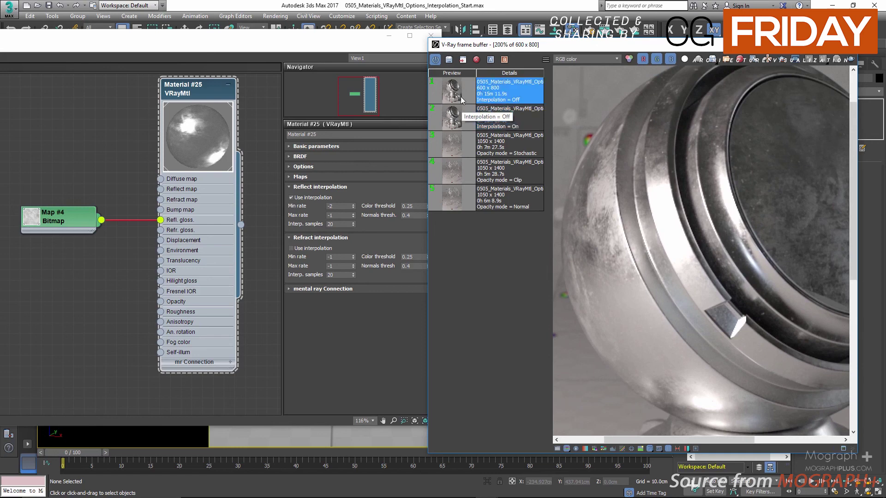
pyautogui.click(453, 114)
pyautogui.click(456, 109)
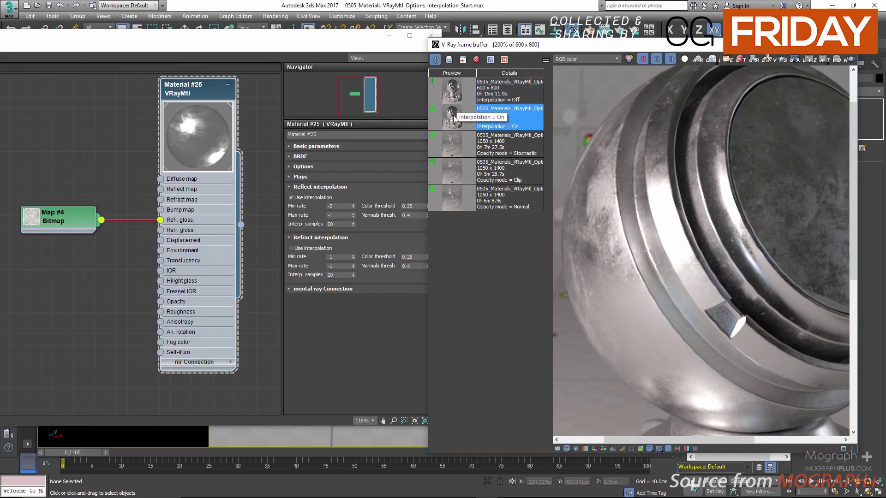
pyautogui.click(454, 98)
pyautogui.click(455, 108)
pyautogui.click(453, 99)
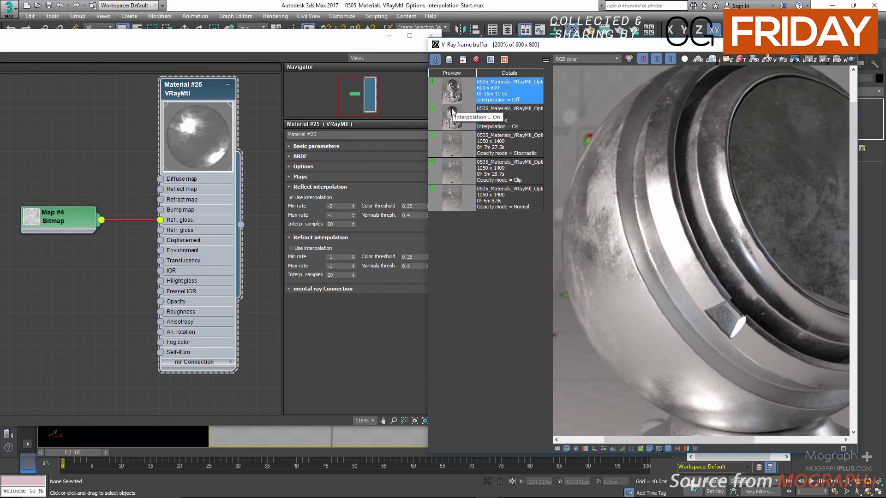
pyautogui.scroll(-2, 631, 204)
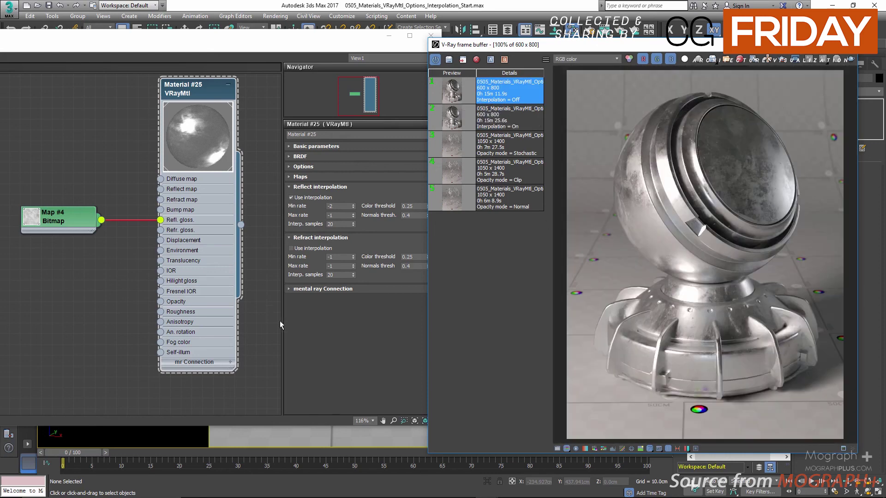
# Turn off Use interpolation in the VRayMtl's Reflect interpolation settings
pyautogui.click(312, 198)
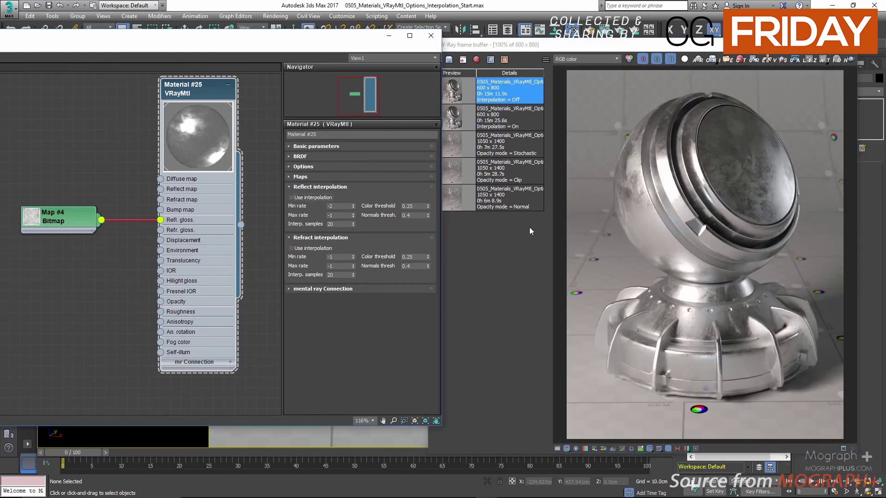